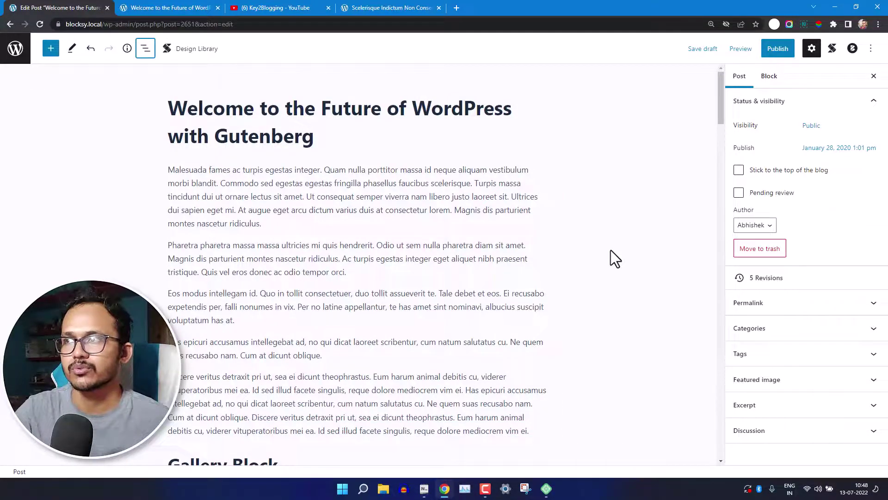
# - Turn off the pre-publish checklist in the editor preferences
pyautogui.click(772, 48)
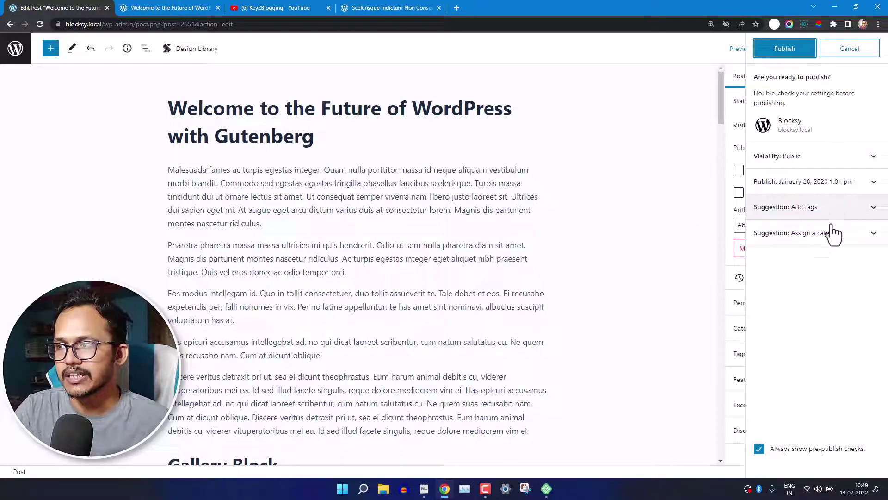
pyautogui.click(840, 52)
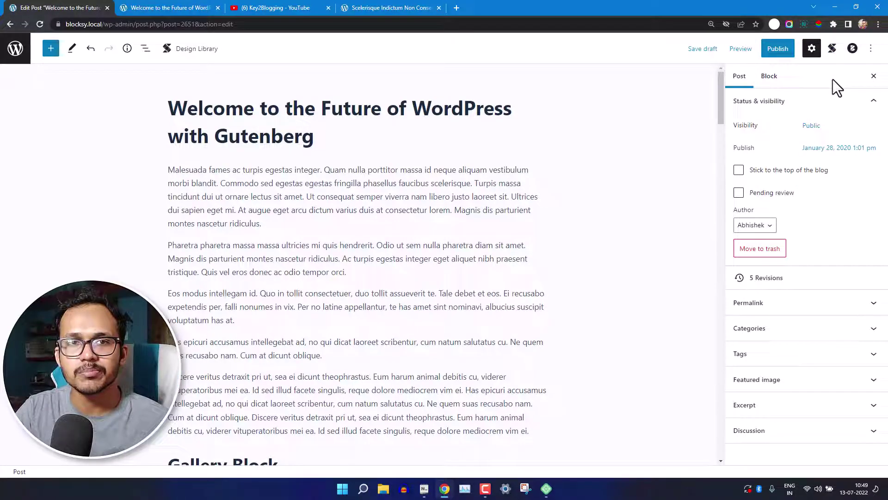
pyautogui.click(871, 49)
pyautogui.click(737, 424)
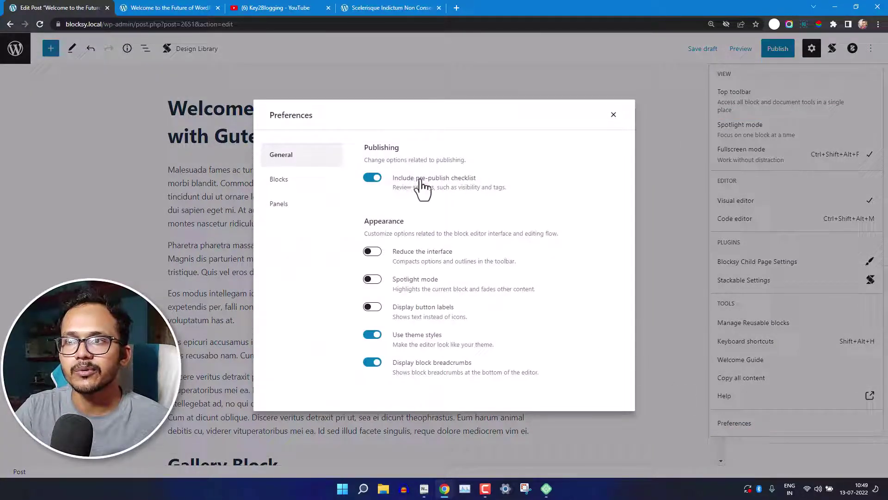
pyautogui.click(379, 179)
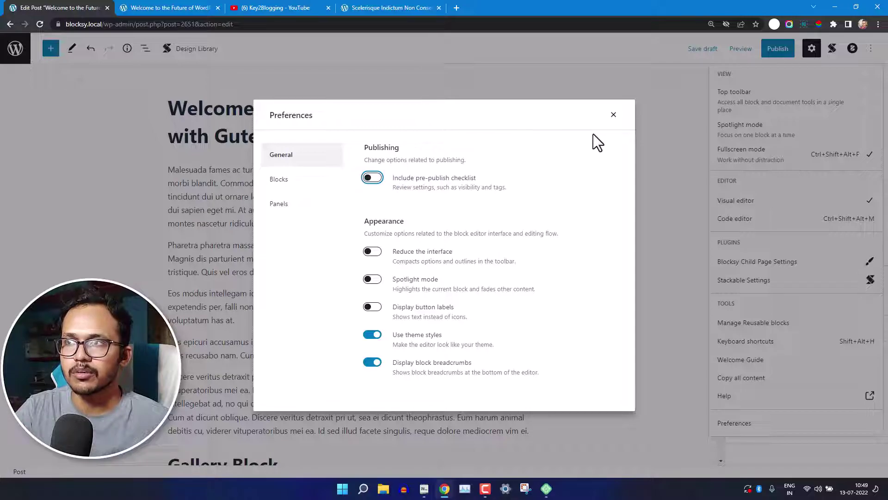
pyautogui.click(613, 115)
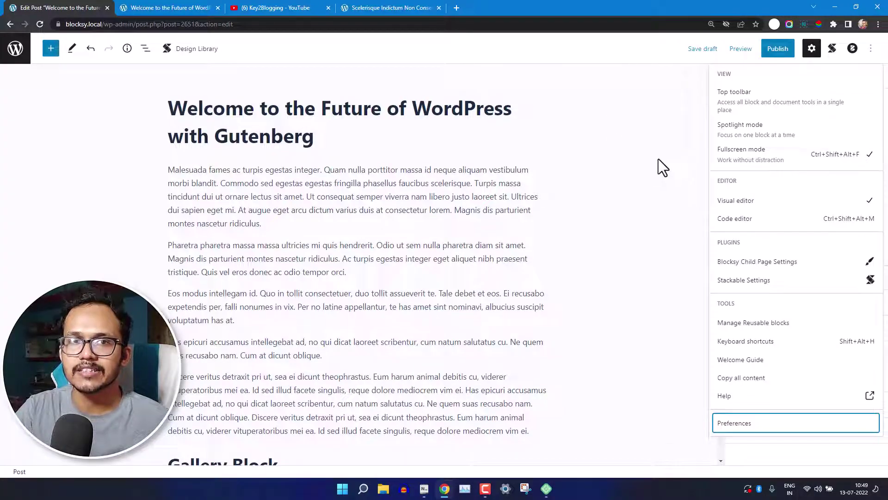
# - Publish the "Welcome to the Future of WordPress with Gutenberg" post
pyautogui.click(777, 55)
pyautogui.click(770, 51)
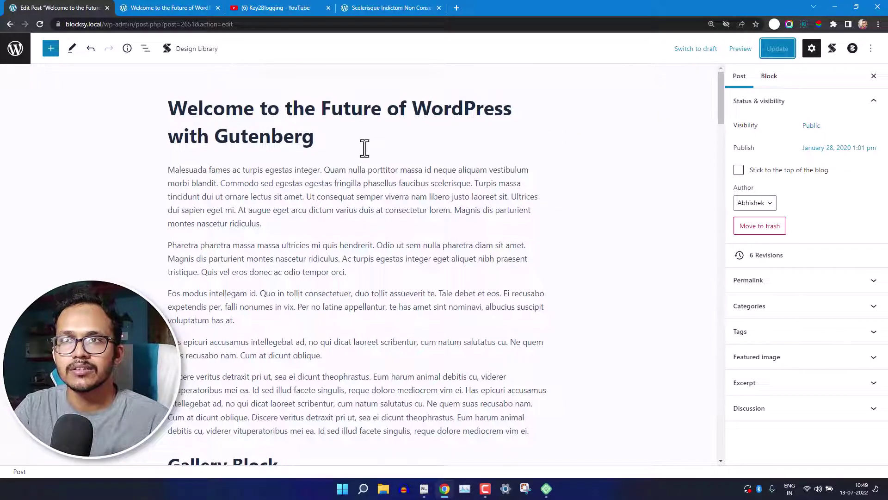
# - Switch to the Key2Blogging YouTube channel and copy the link of the "How to Backup & Restore DNS records in Cloudflare" video
pyautogui.click(289, 11)
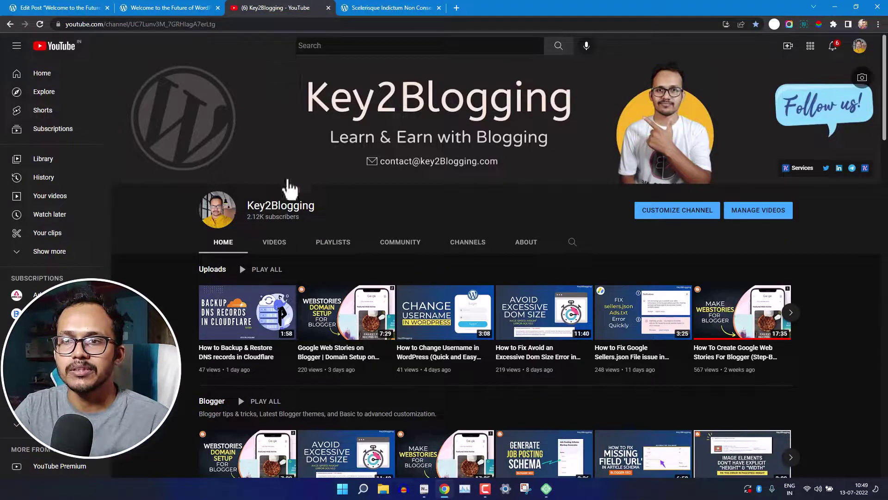
pyautogui.rightClick(235, 355)
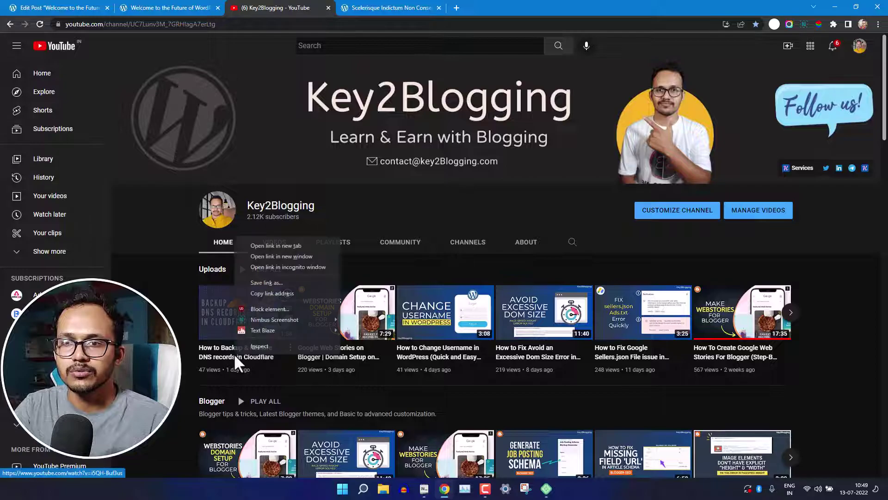
pyautogui.click(280, 294)
# - Return to the post editor and embed the video from its copied link in a new block directly below the title
pyautogui.click(70, 8)
pyautogui.click(325, 134)
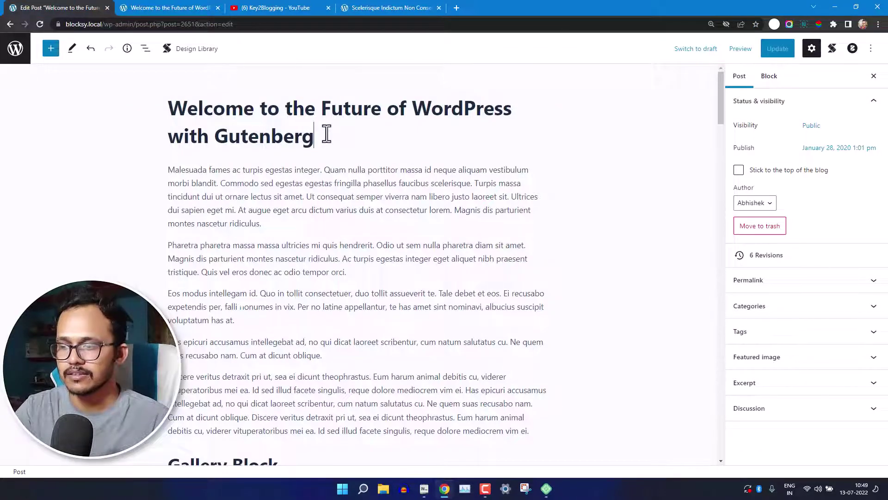
pyautogui.press('Return')
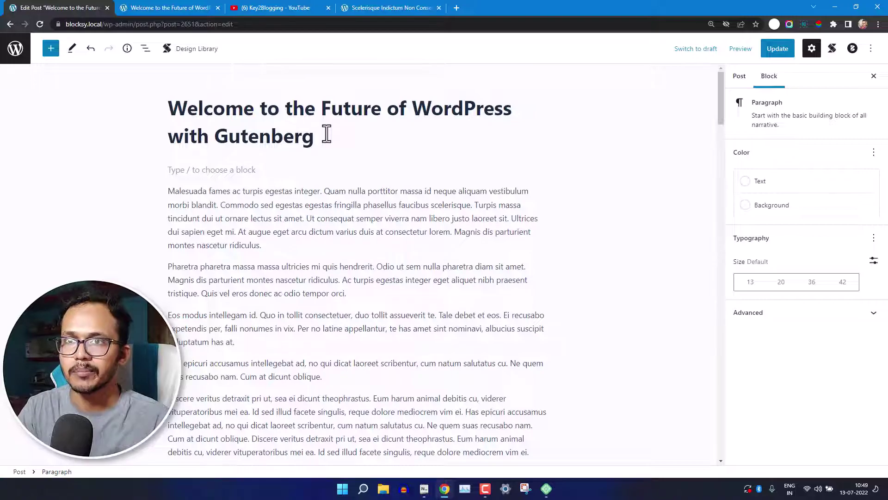
pyautogui.hotkey('ctrl', 'v')
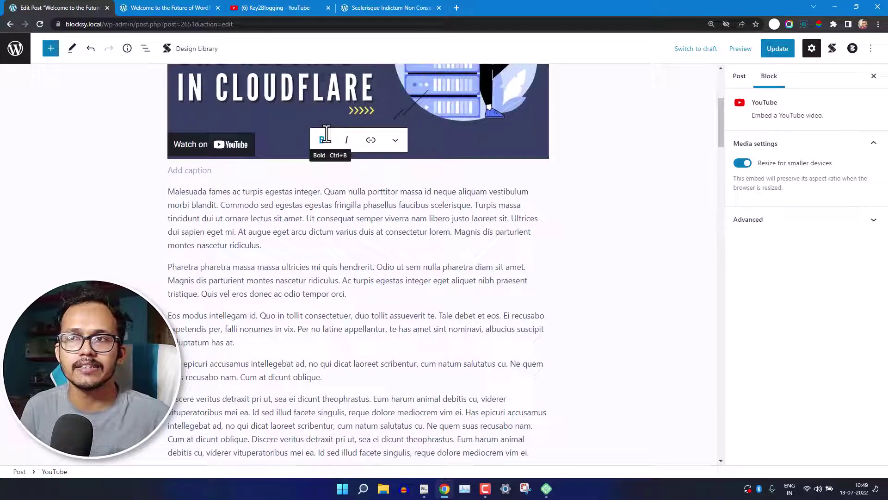
pyautogui.scroll(3, 416, 273)
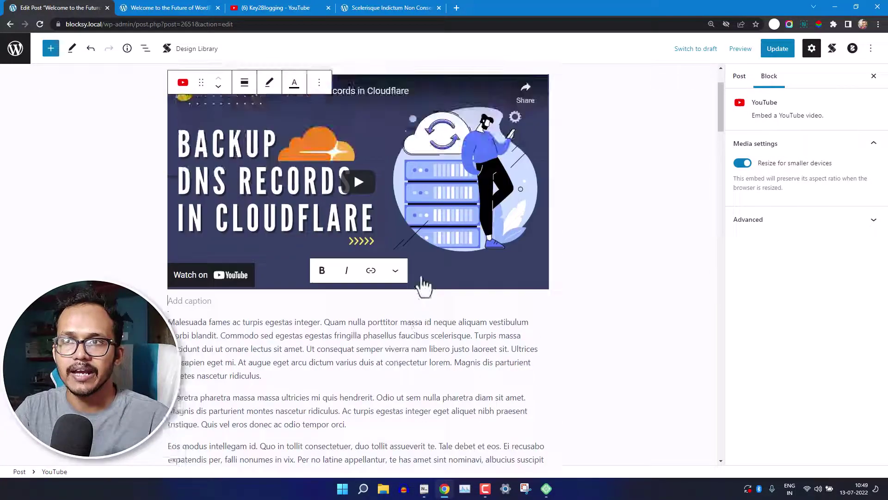
pyautogui.scroll(2, 578, 213)
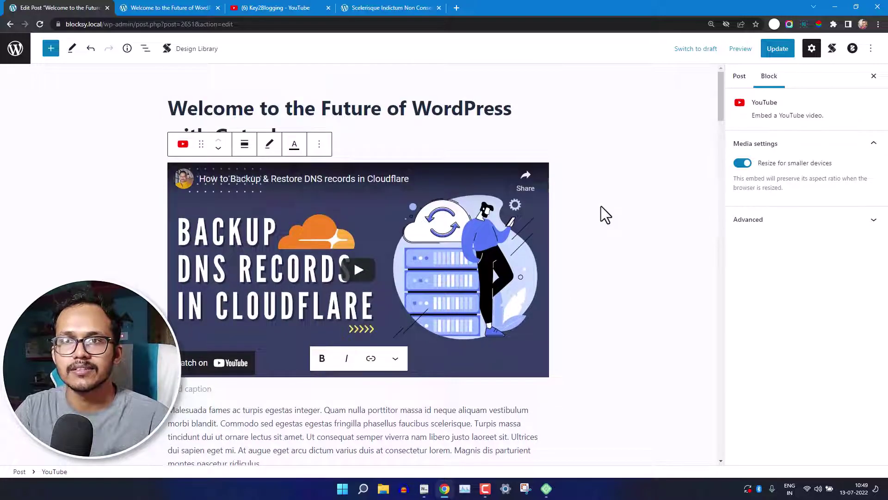
pyautogui.click(602, 206)
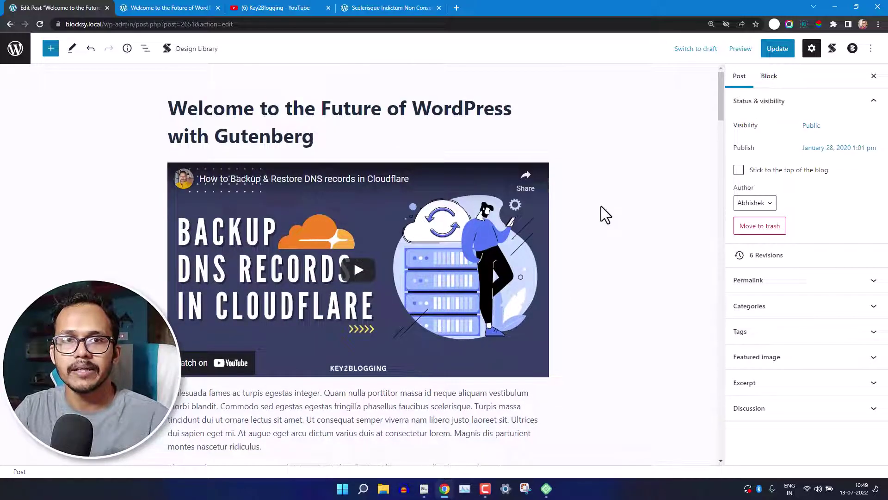
# - Copy the URL of the "Scelerisque Indictum Non Consectetur Aerat Namin Turpis" post and embed it directly below the edited post's title
pyautogui.click(387, 6)
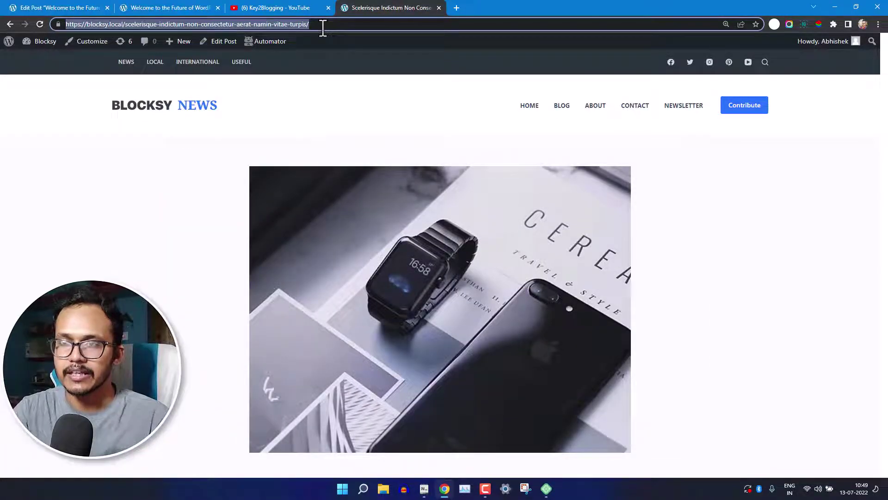
pyautogui.click(67, 9)
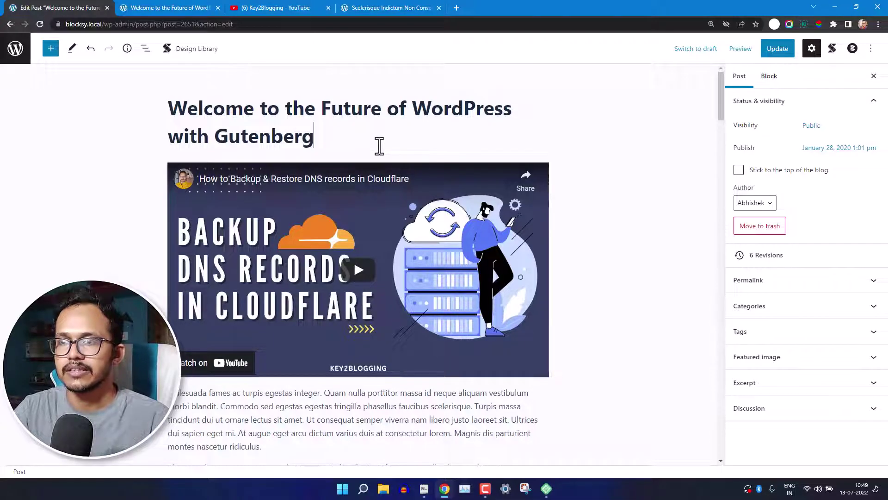
pyautogui.click(379, 145)
pyautogui.press('Return')
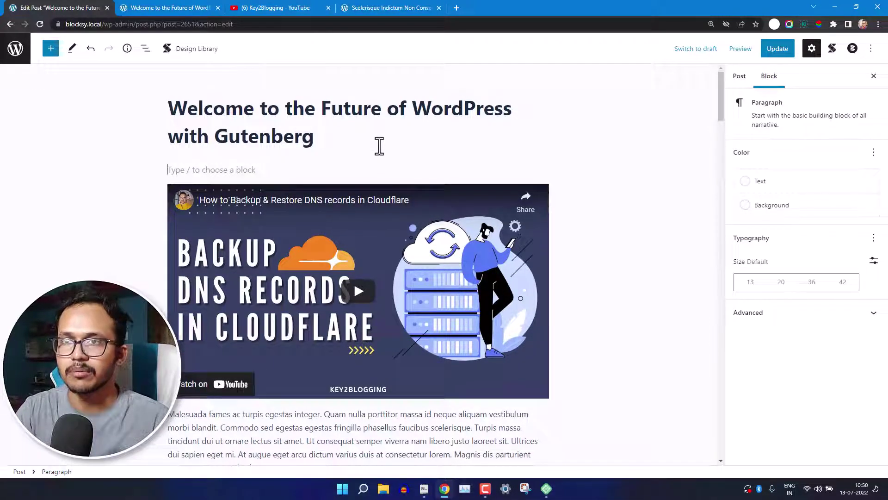
pyautogui.hotkey('ctrl', 'v')
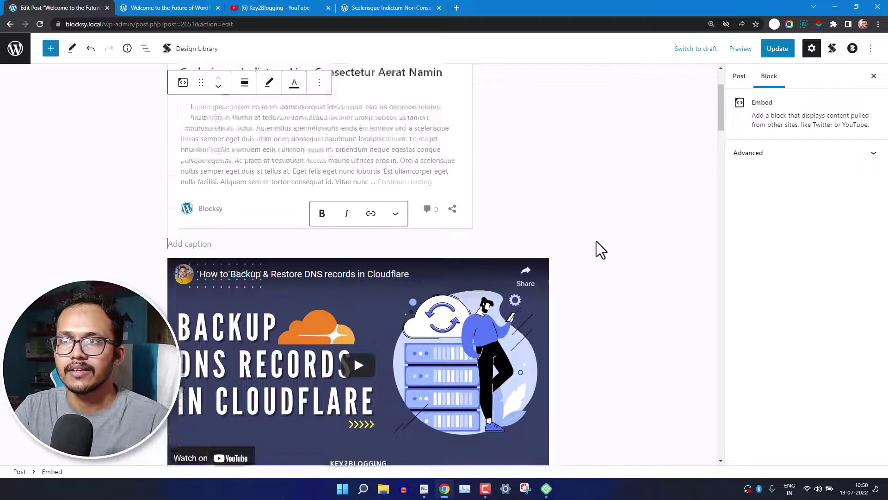
pyautogui.scroll(1, 452, 220)
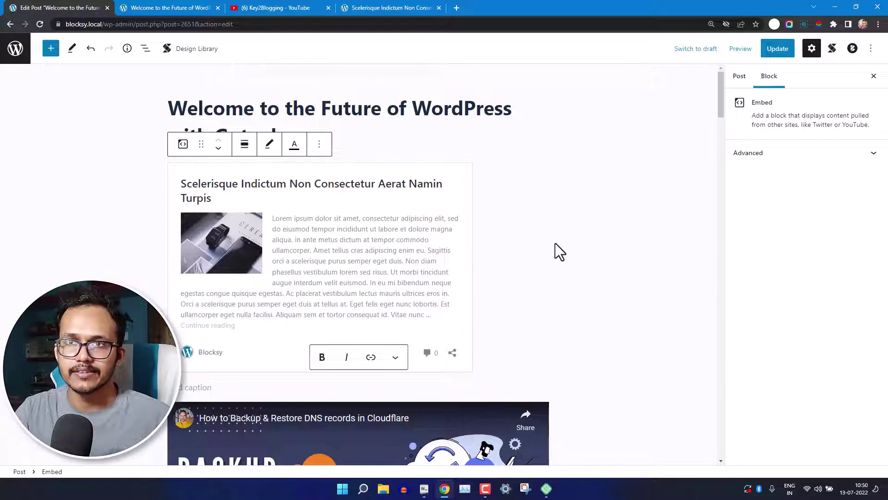
# - Remove the embedded post preview and the YouTube video block below the title
pyautogui.click(320, 144)
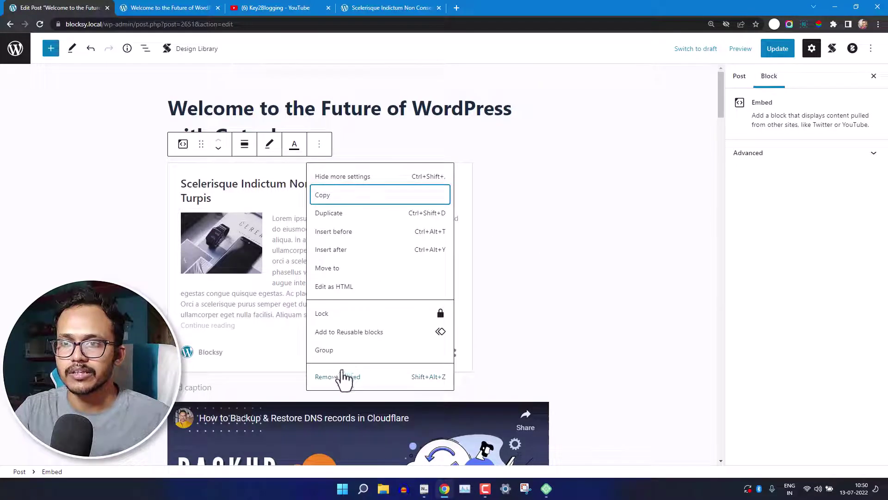
pyautogui.click(344, 377)
pyautogui.click(284, 178)
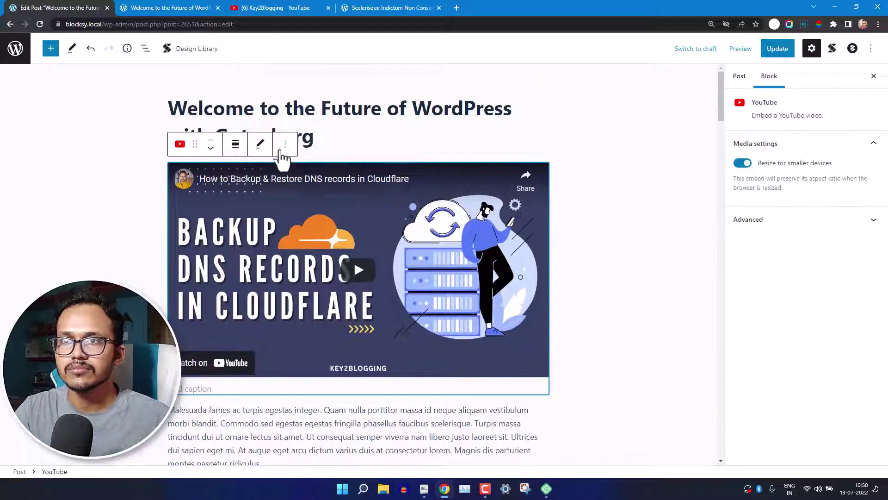
pyautogui.click(282, 151)
pyautogui.click(301, 376)
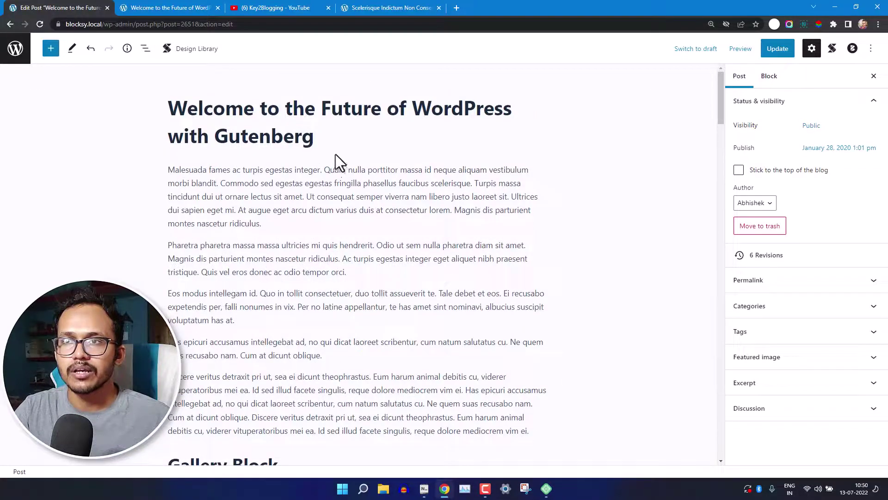
# - Insert an Image block below the title with the /image command and remove it again
pyautogui.press('Return')
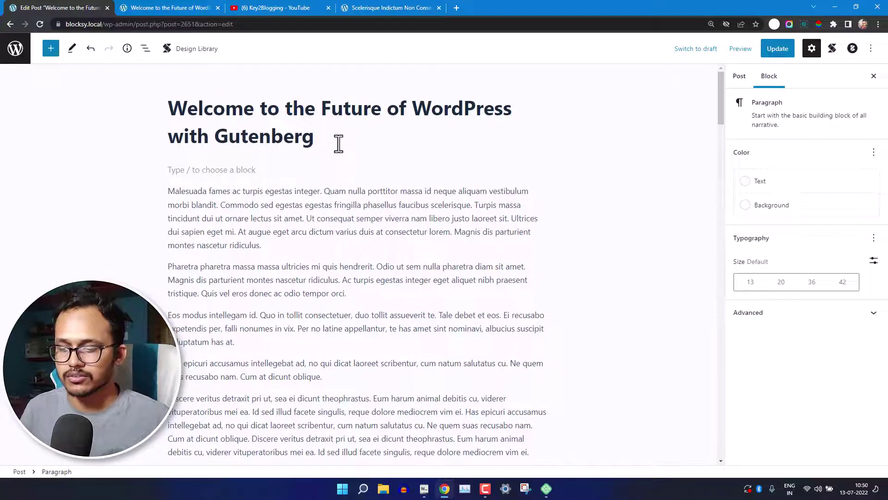
pyautogui.write('/')
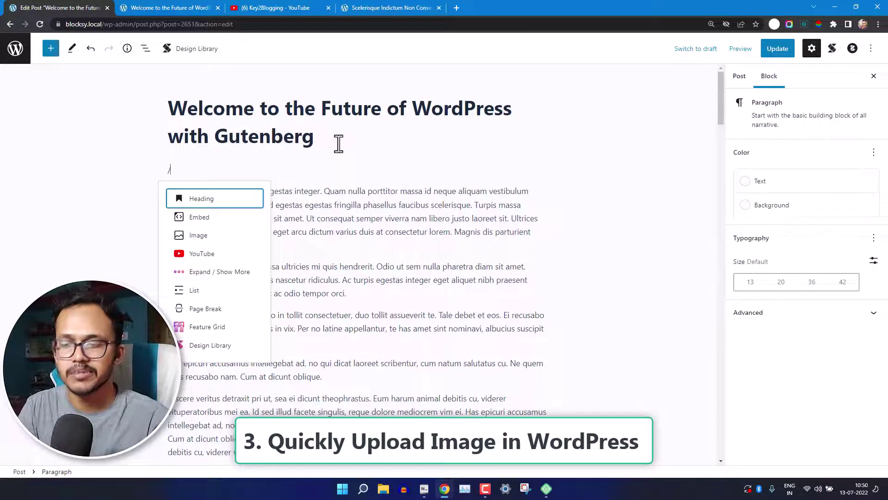
pyautogui.write('image')
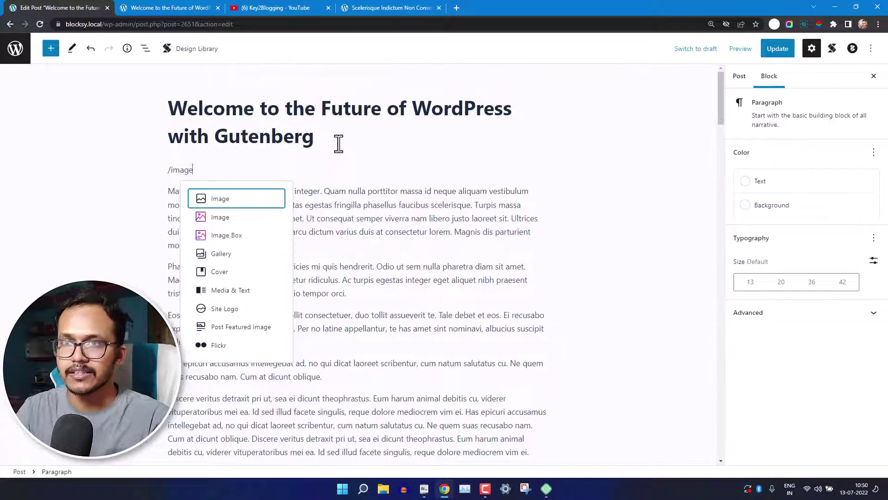
pyautogui.press('Return')
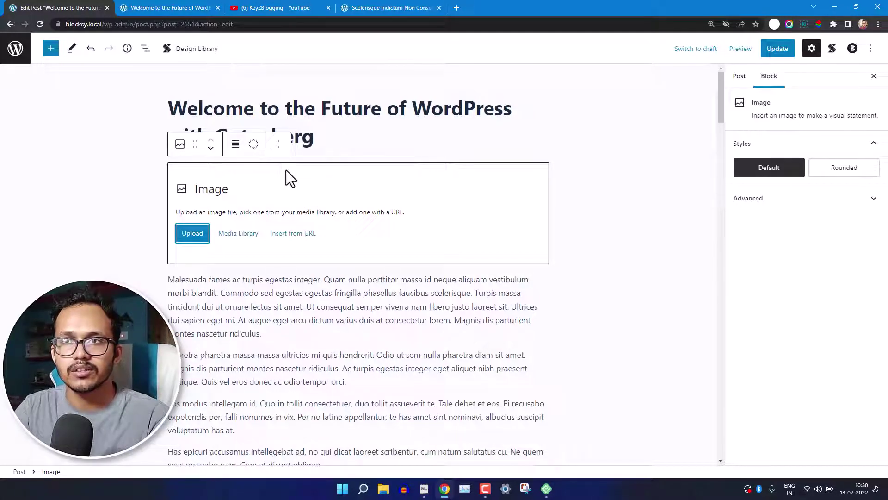
pyautogui.click(278, 144)
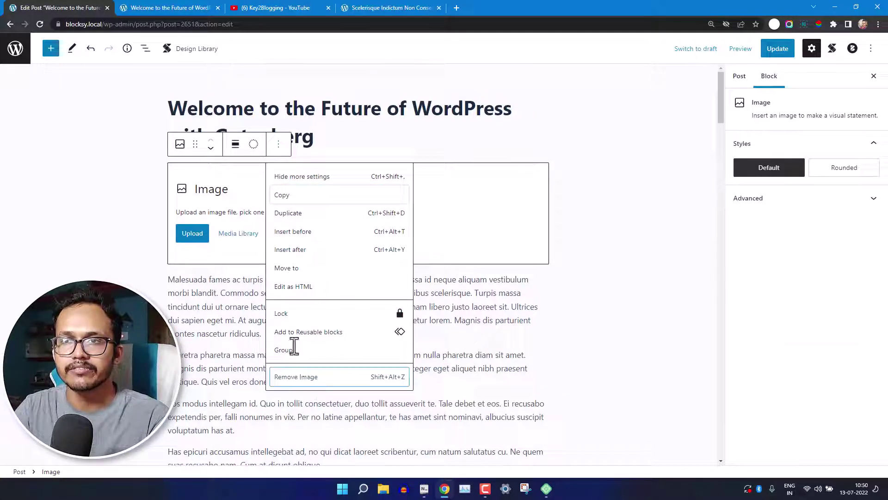
pyautogui.click(299, 377)
# - Insert a core Heading block below the title with the /head shortcut text and remove it again
pyautogui.press('Return')
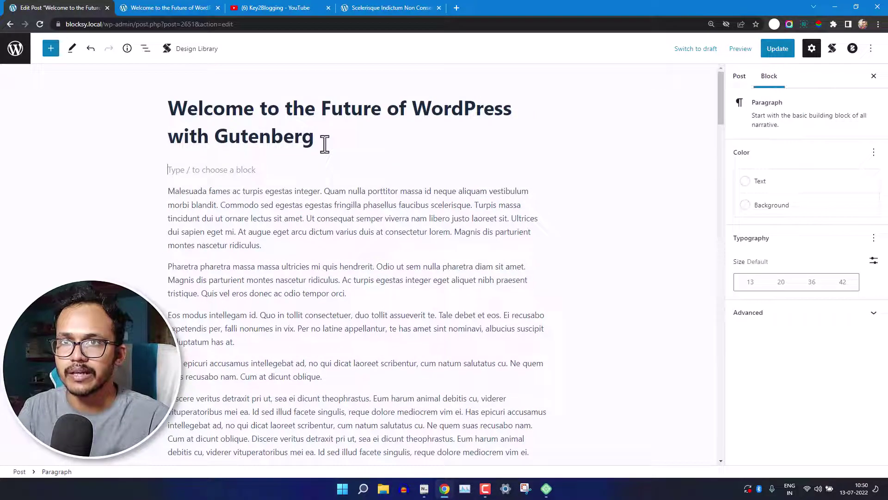
pyautogui.write('/')
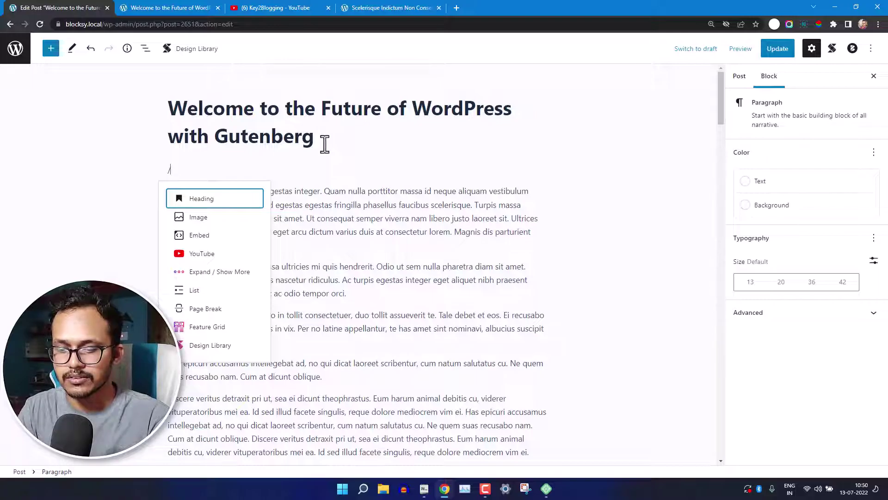
pyautogui.write('head')
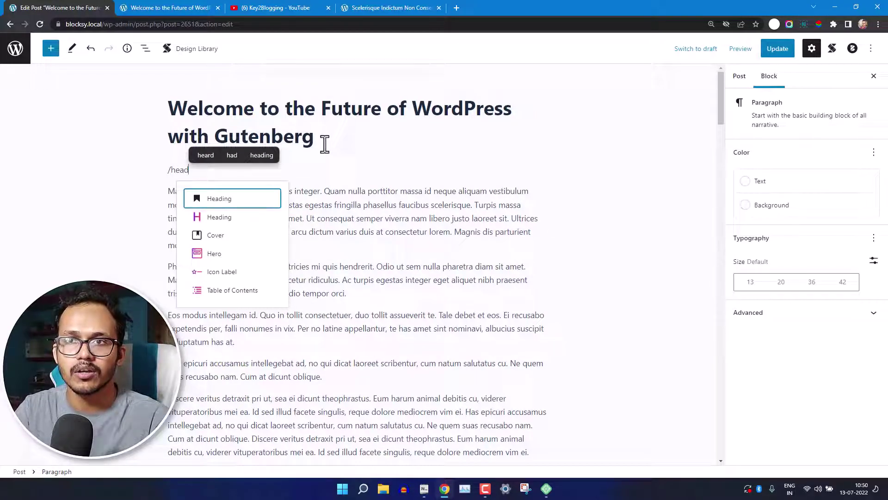
pyautogui.press('Return')
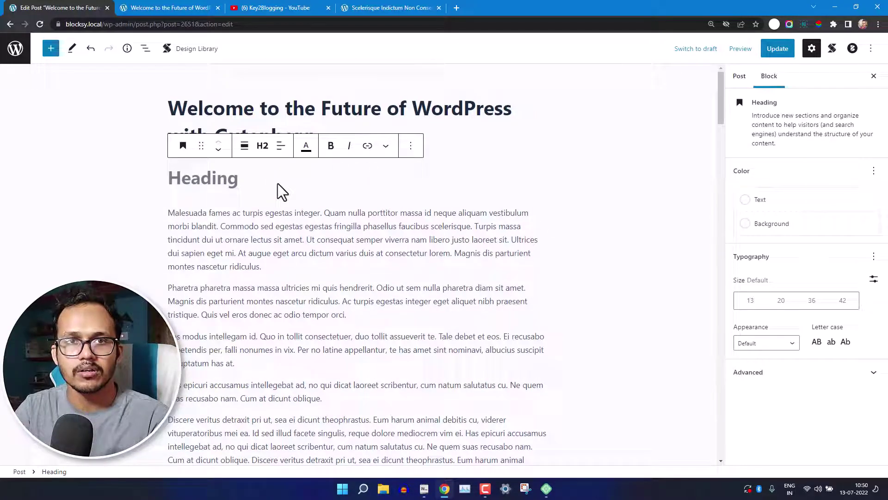
pyautogui.click(410, 146)
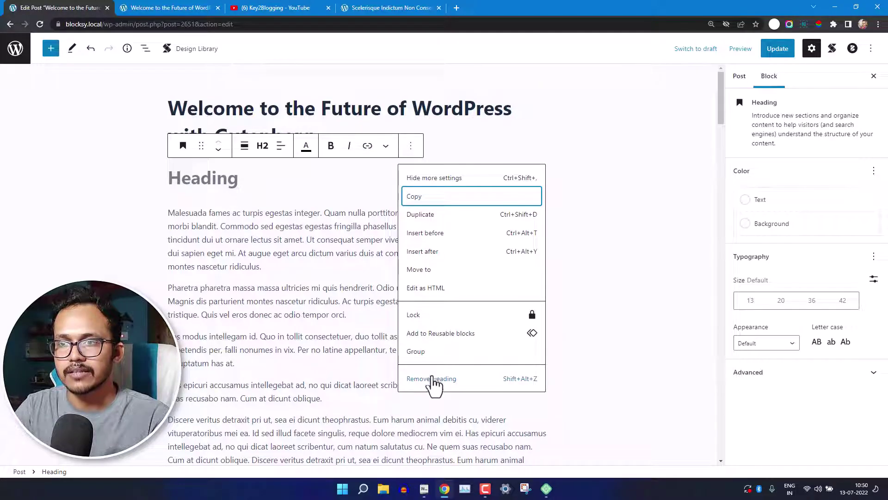
pyautogui.click(432, 379)
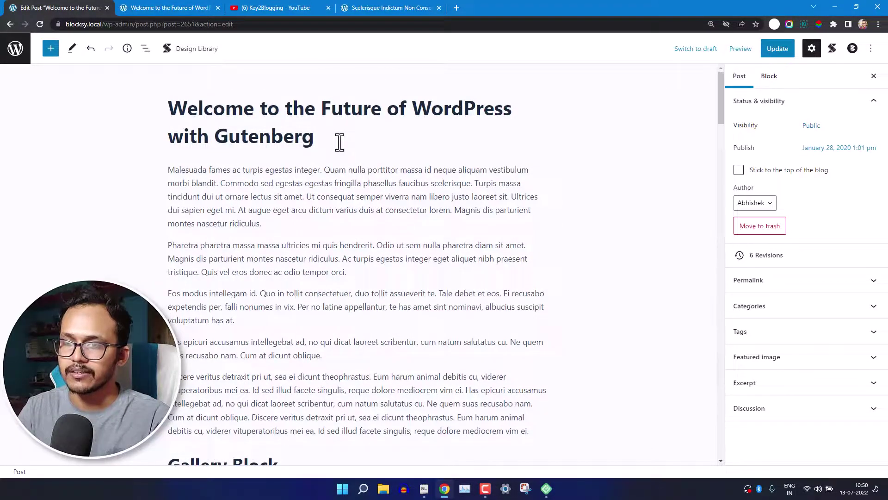
# - Add an empty paragraph below the post title and shrink the browser window to expose the image files on the desktop
pyautogui.press('Return')
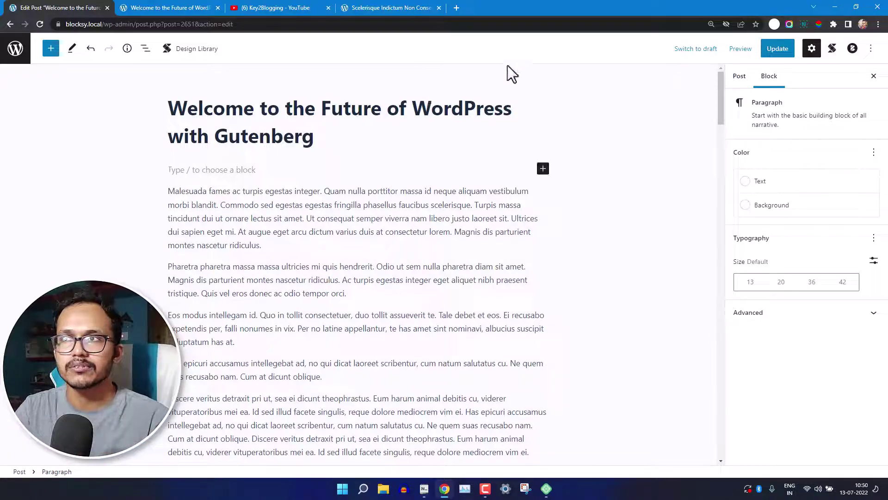
pyautogui.moveTo(554, 7); pyautogui.dragTo(352, 25)
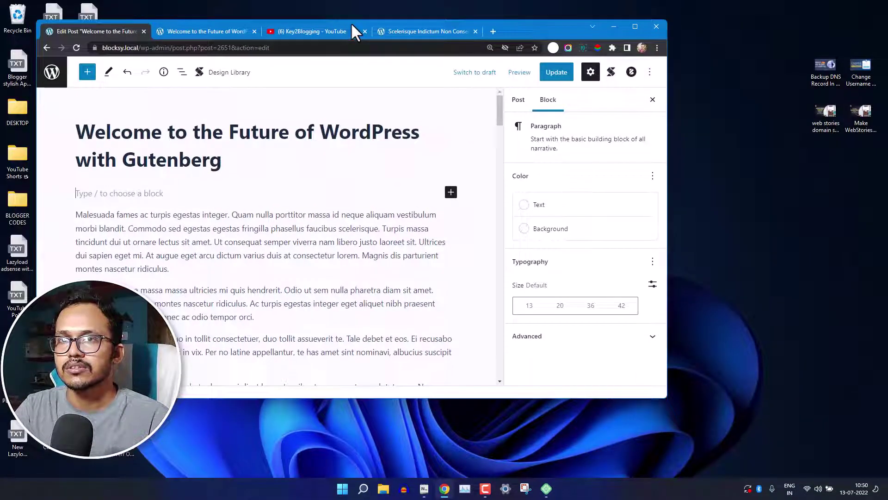
pyautogui.moveTo(828, 67); pyautogui.dragTo(135, 181)
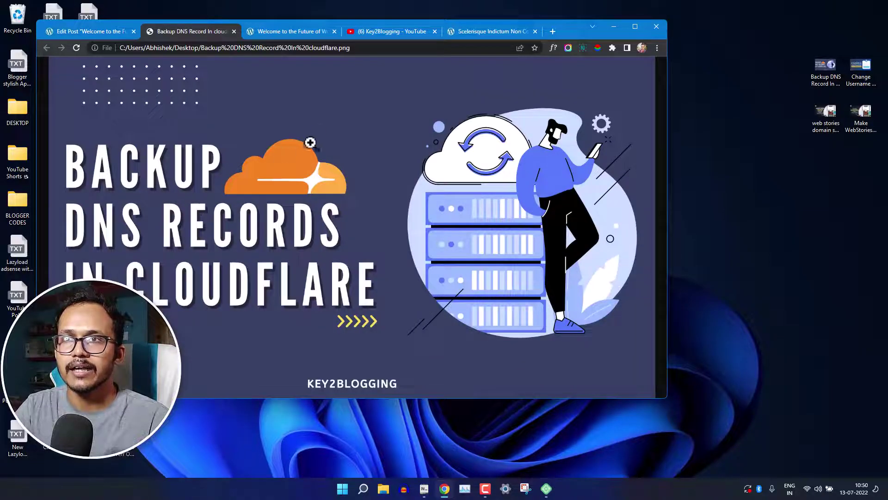
pyautogui.click(234, 32)
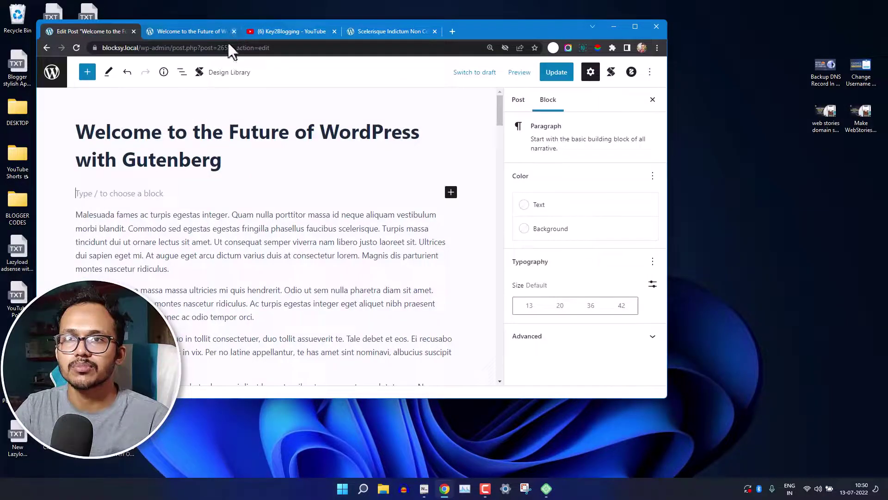
# - Insert the Backup DNS Record image from the desktop directly below the post title and remove the image block again
pyautogui.moveTo(819, 74); pyautogui.dragTo(91, 195)
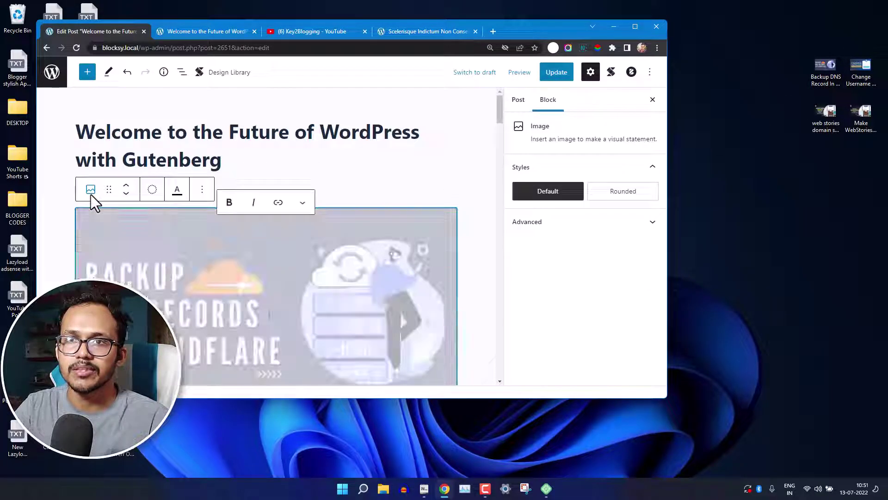
pyautogui.scroll(-2, 204, 262)
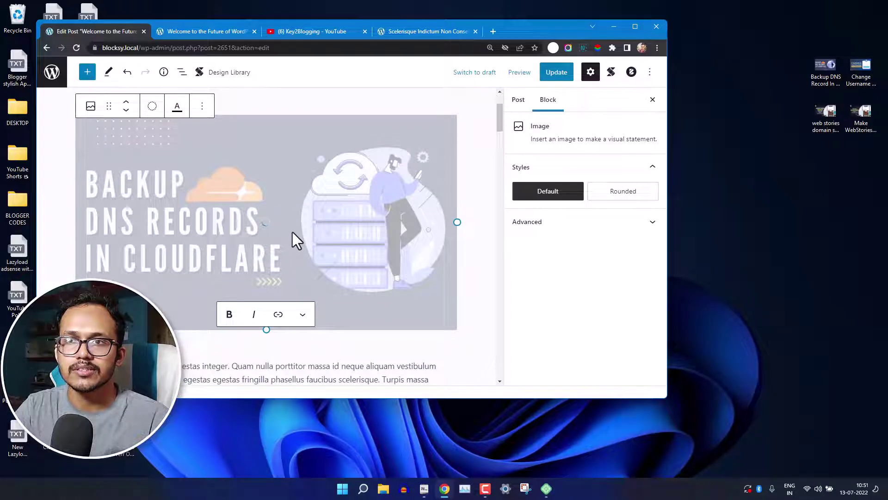
pyautogui.scroll(1, 292, 232)
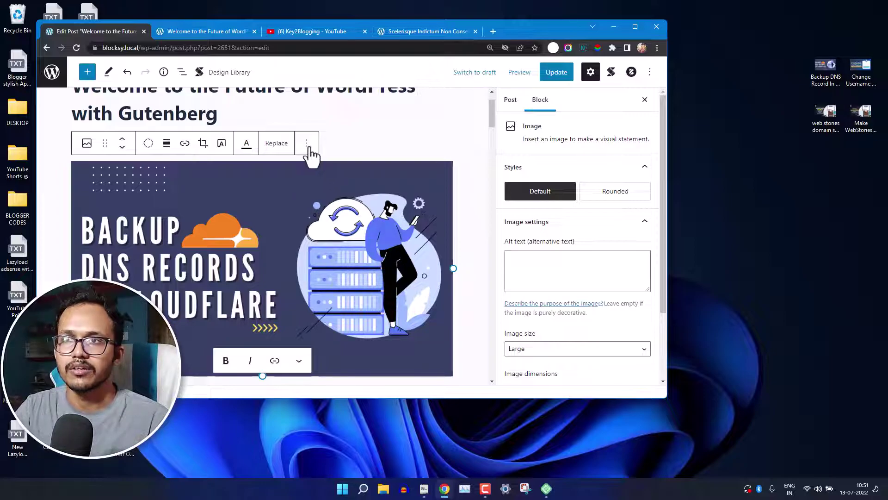
pyautogui.click(306, 143)
pyautogui.click(337, 377)
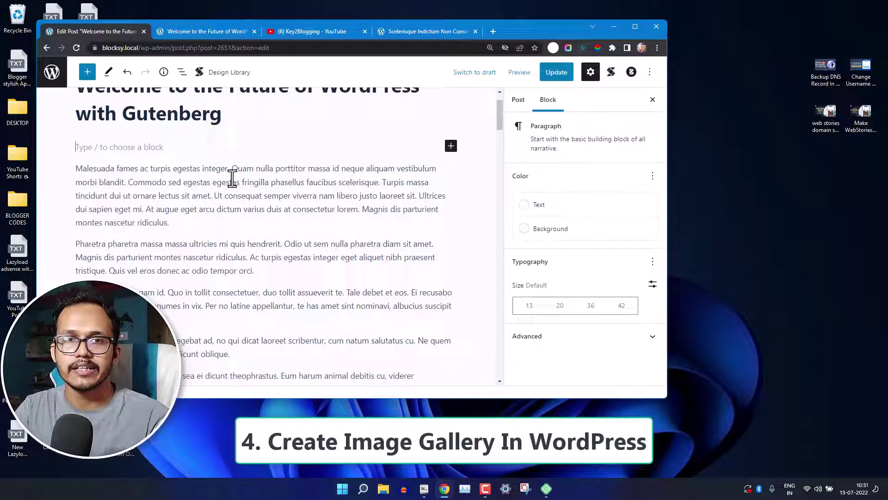
# - Insert the four desktop images together as a gallery below the post title and maximize the browser window
pyautogui.click(814, 74)
pyautogui.moveTo(789, 39); pyautogui.dragTo(96, 147)
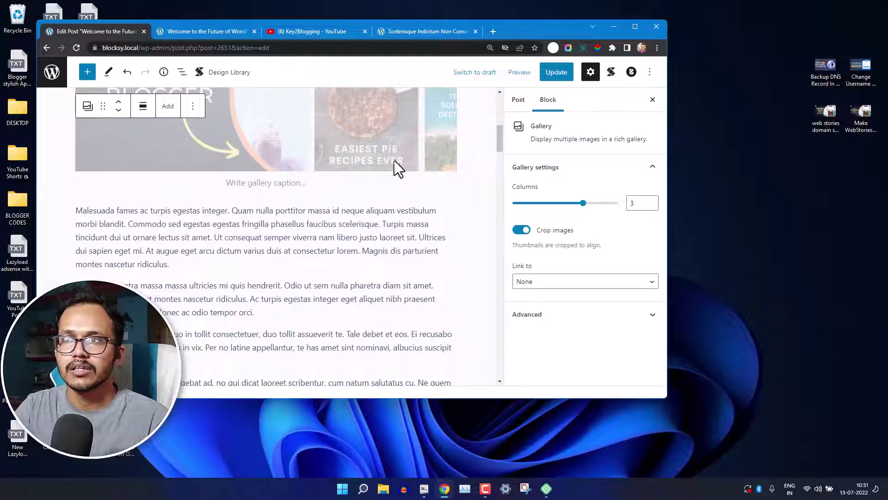
pyautogui.click(633, 21)
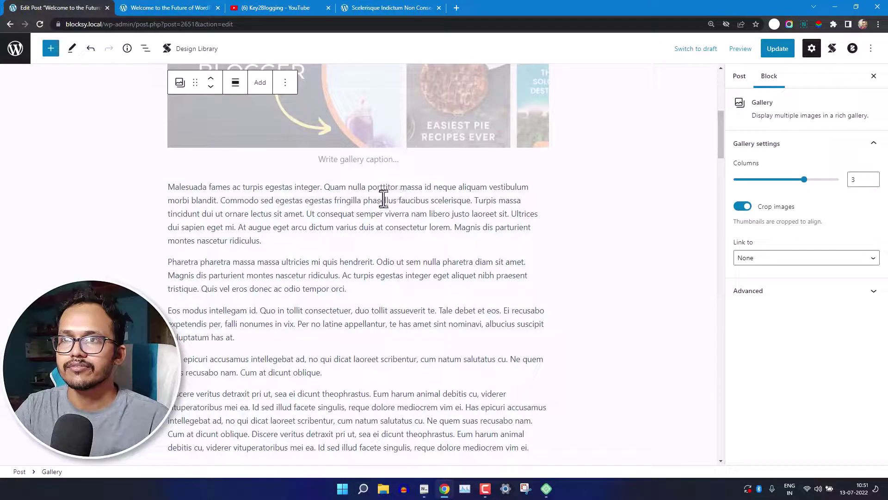
pyautogui.scroll(3, 573, 190)
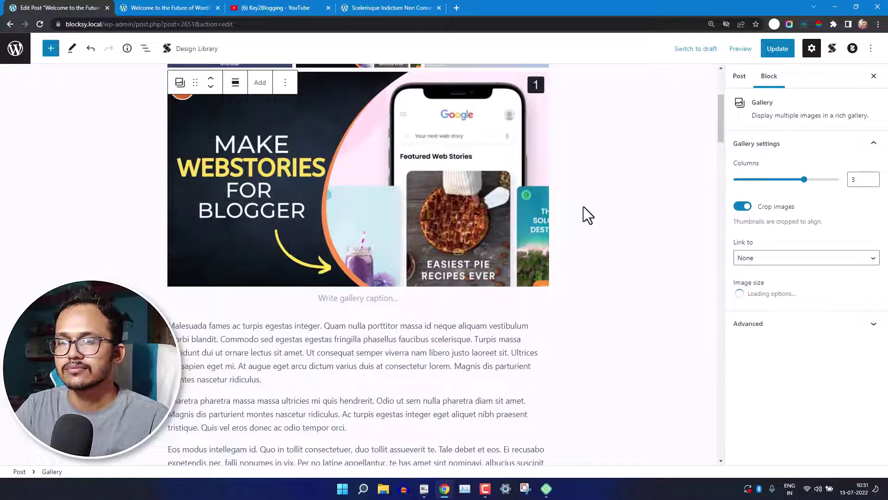
pyautogui.scroll(4, 584, 206)
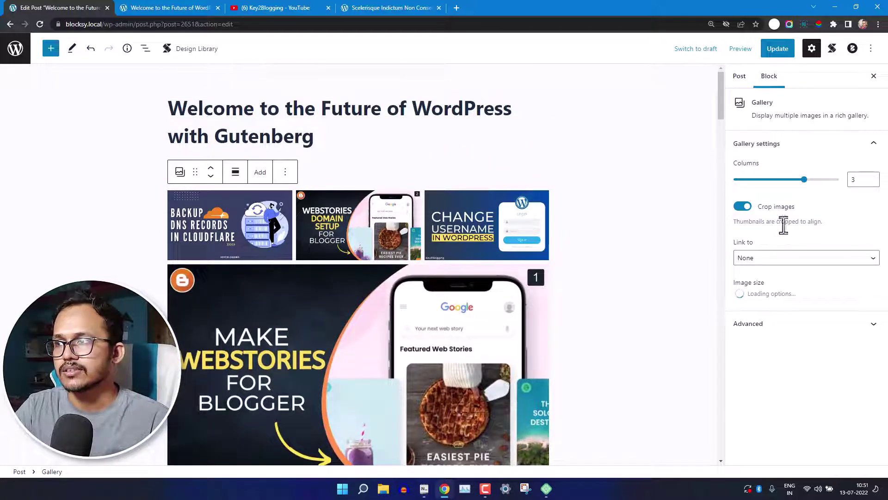
# - Set the gallery block to 2 columns
pyautogui.click(809, 188)
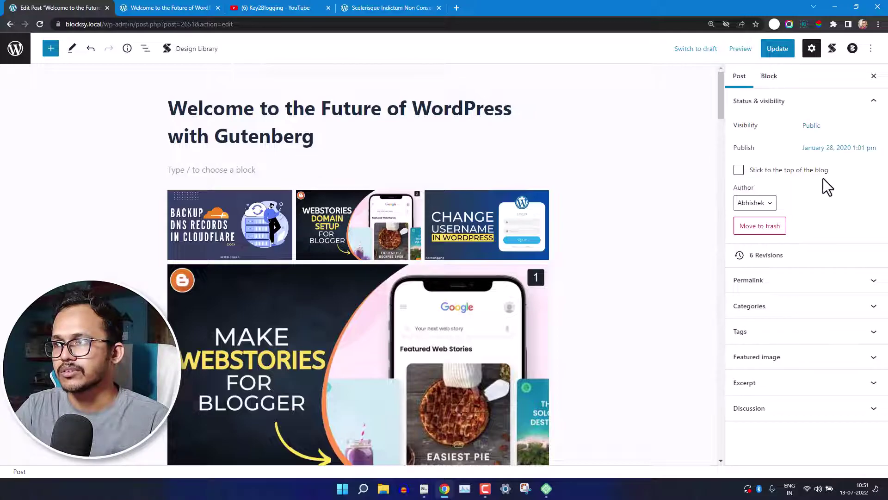
pyautogui.click(495, 228)
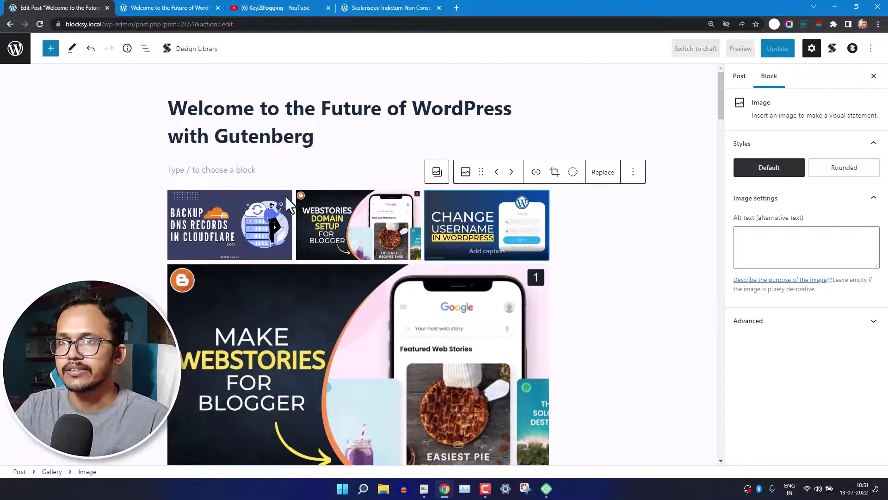
pyautogui.click(52, 472)
pyautogui.moveTo(805, 180); pyautogui.dragTo(772, 185)
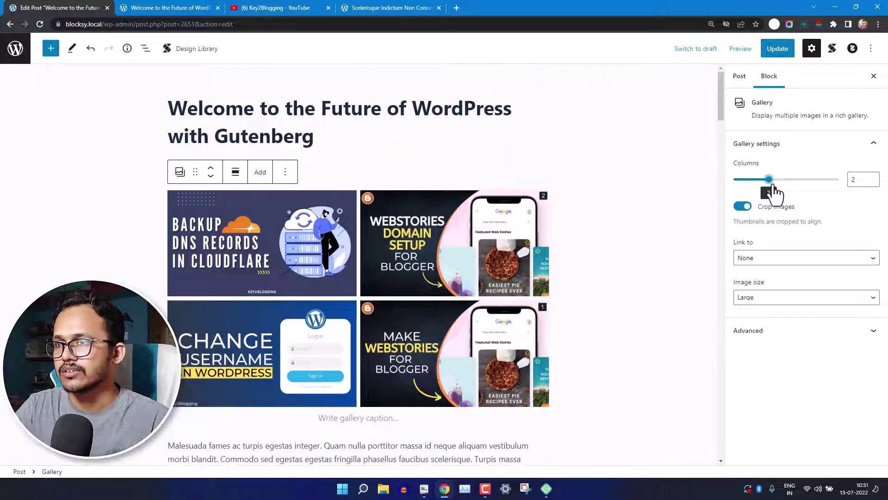
# - Link all gallery images to their media files and have the links open in a new tab
pyautogui.click(776, 258)
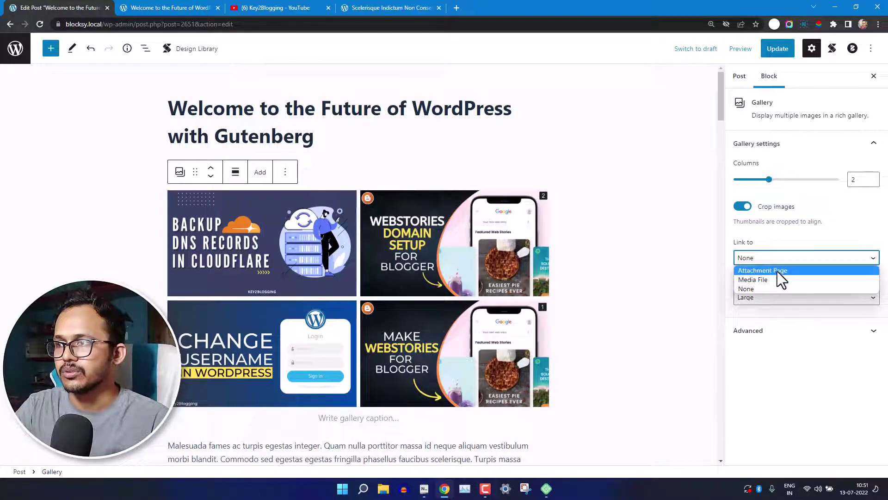
pyautogui.click(781, 279)
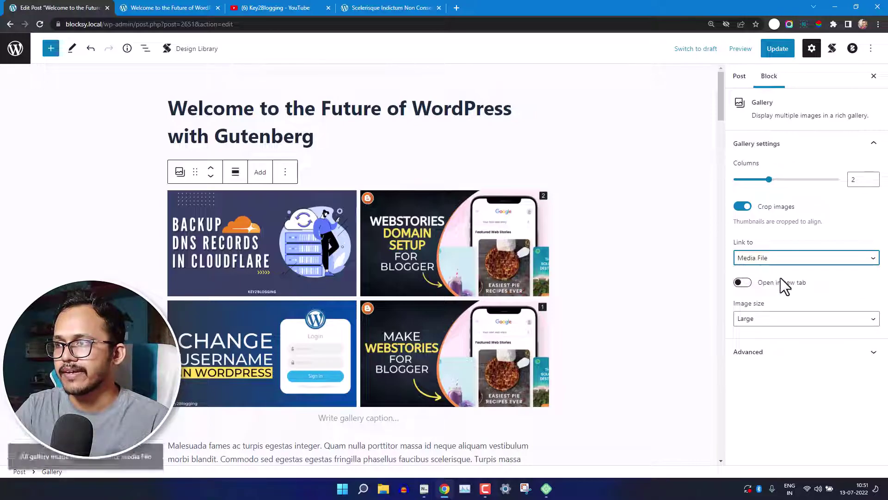
pyautogui.click(743, 283)
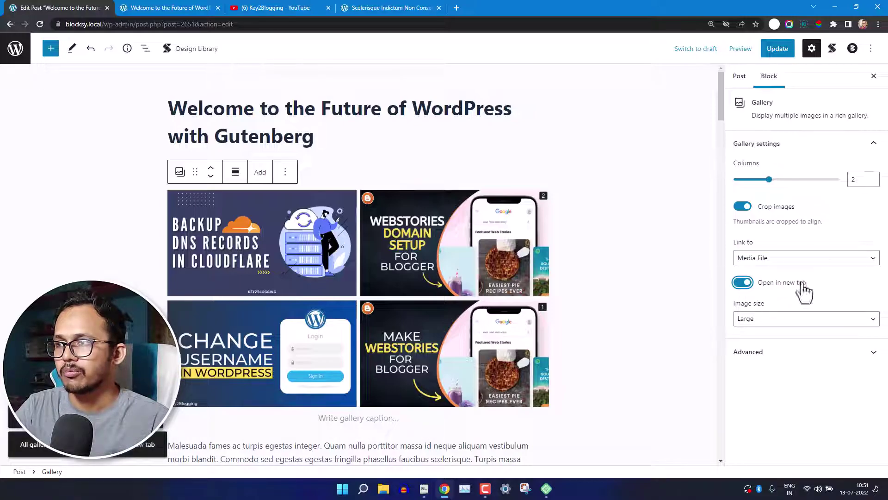
# - Switch the gallery's image size to Medium and set it back to Large
pyautogui.click(794, 320)
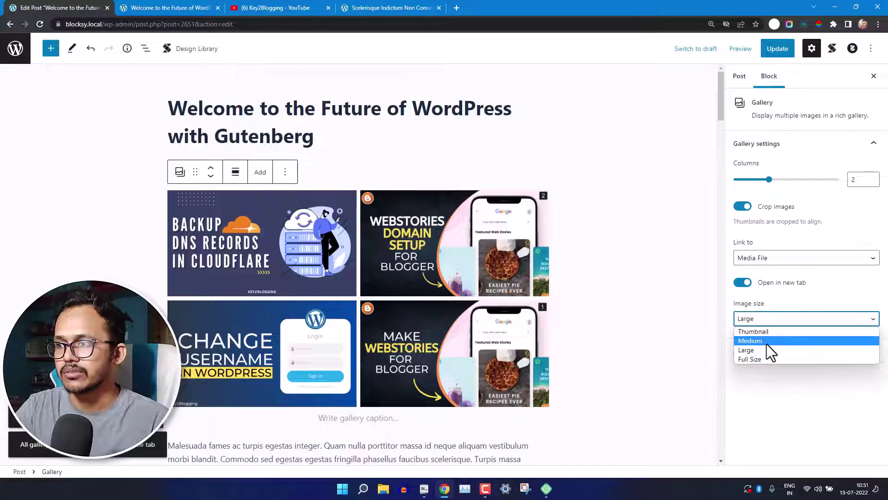
pyautogui.click(767, 341)
pyautogui.click(771, 319)
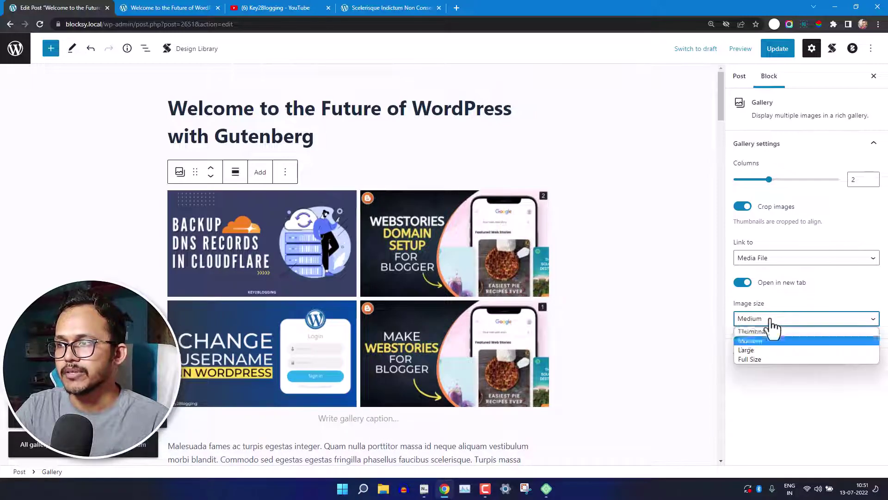
pyautogui.click(764, 359)
# - Select individual gallery images in turn and examine the alt text setting of each
pyautogui.click(363, 199)
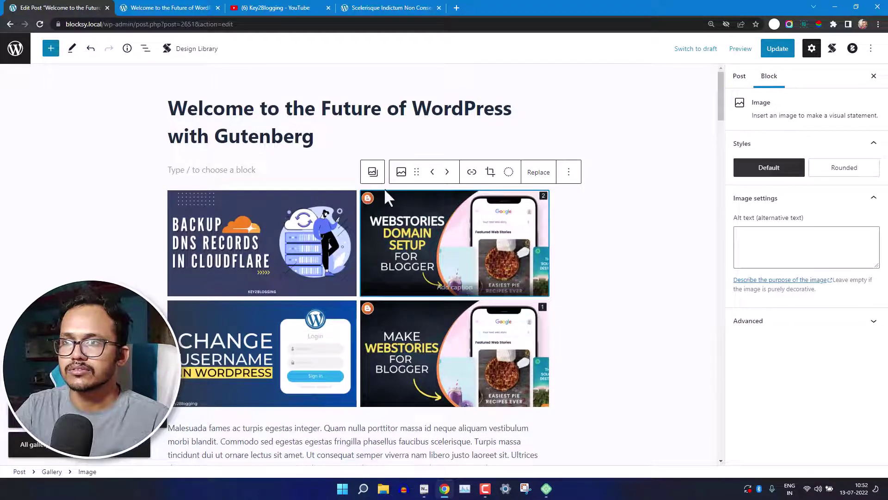
pyautogui.click(785, 241)
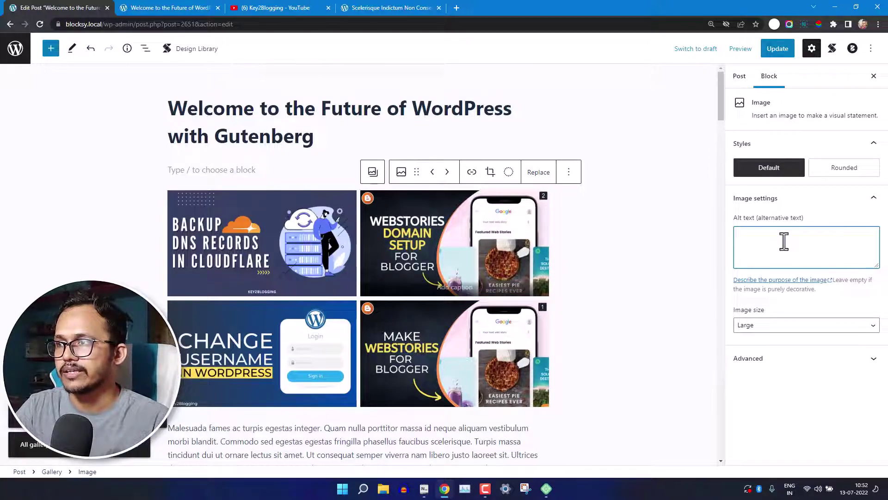
pyautogui.click(321, 234)
pyautogui.click(780, 251)
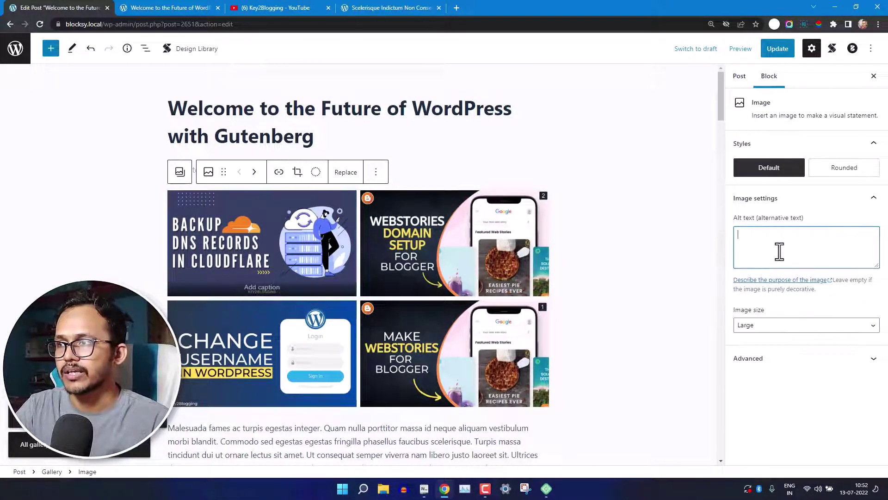
pyautogui.click(473, 348)
pyautogui.click(352, 345)
pyautogui.click(829, 251)
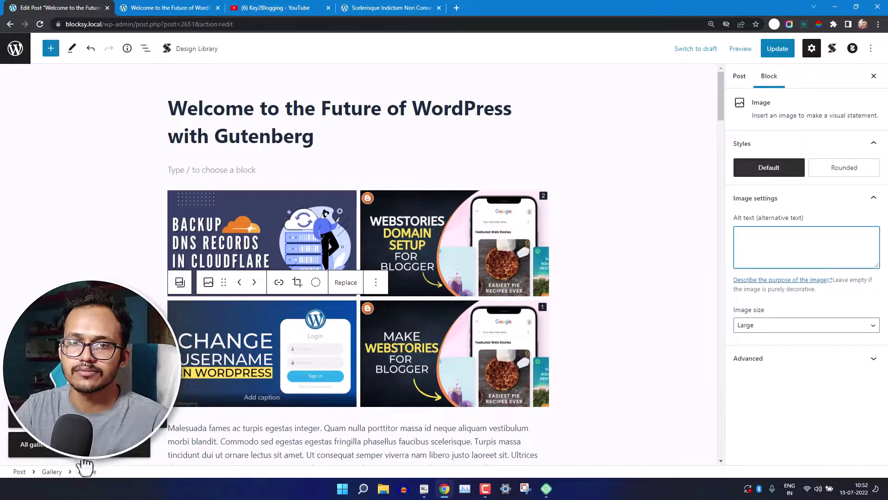
# - Open the whole gallery from the media library in the Edit gallery view
pyautogui.click(54, 472)
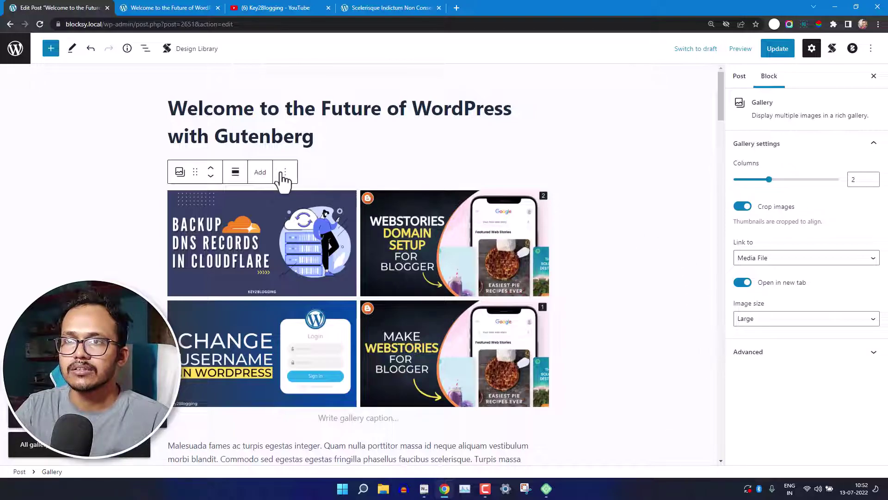
pyautogui.click(259, 173)
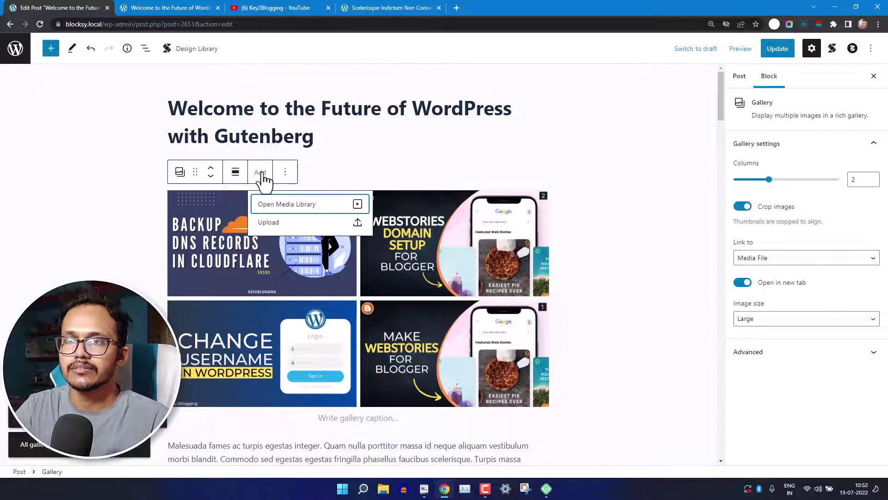
pyautogui.click(288, 205)
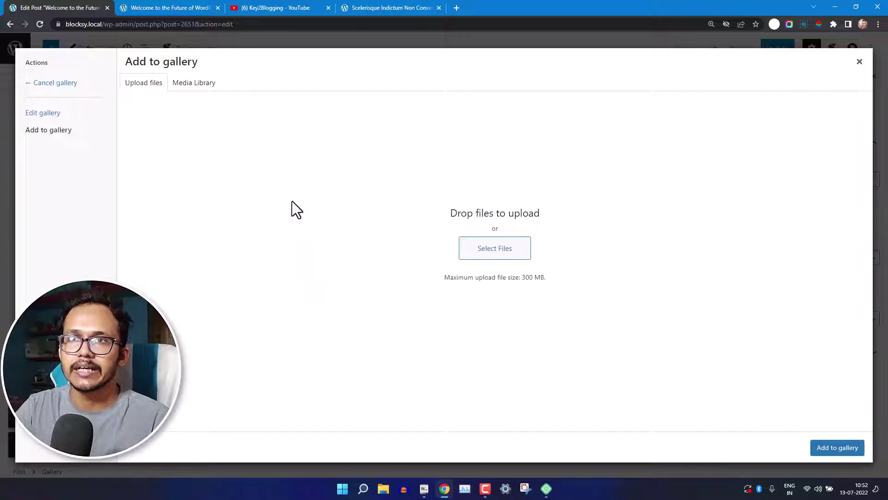
pyautogui.click(53, 115)
pyautogui.click(212, 89)
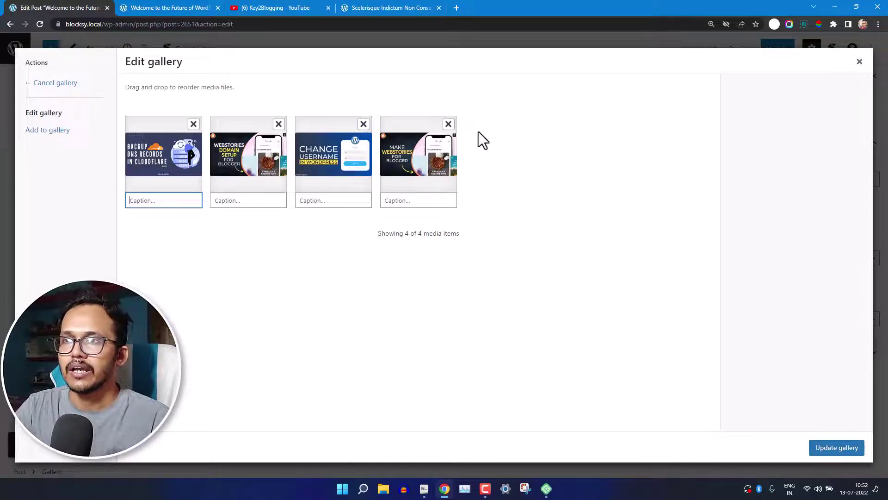
# - Remove the Make Webstories and Change Username images in the gallery editor, and cancel the gallery changes
pyautogui.click(449, 124)
pyautogui.click(365, 124)
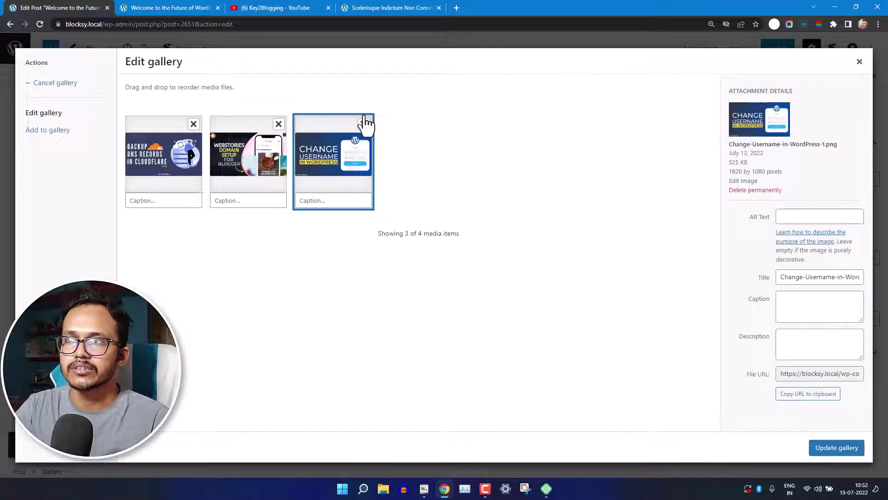
pyautogui.click(365, 125)
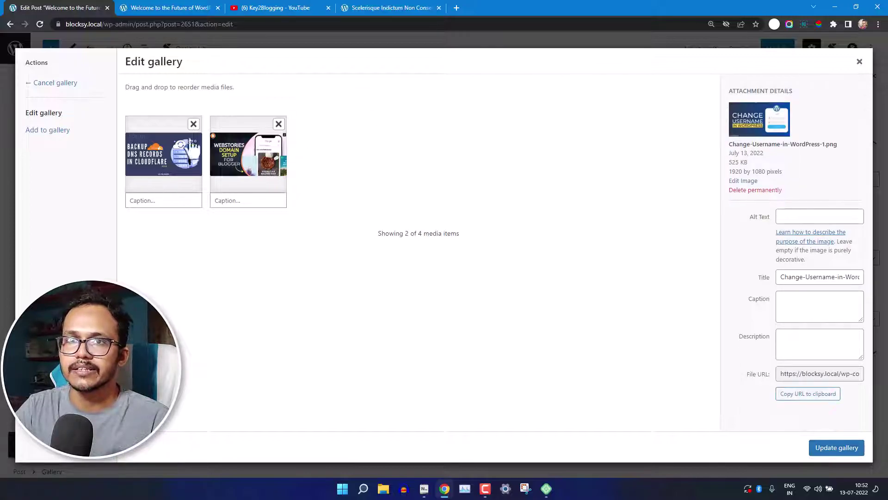
pyautogui.click(64, 130)
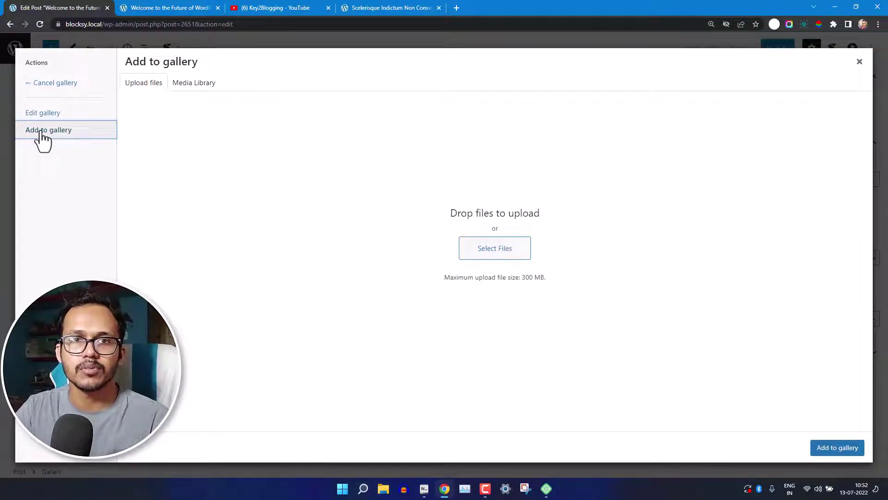
pyautogui.click(51, 84)
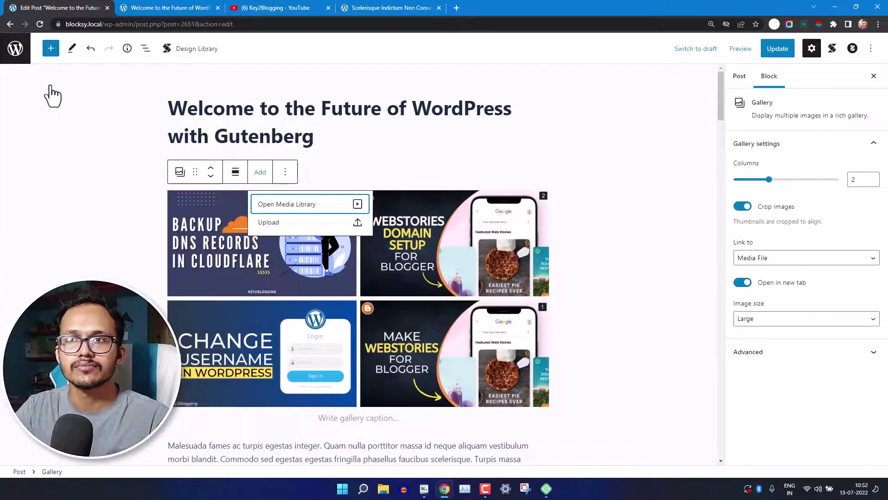
# - Remove the entire gallery block from below the post title
pyautogui.click(285, 171)
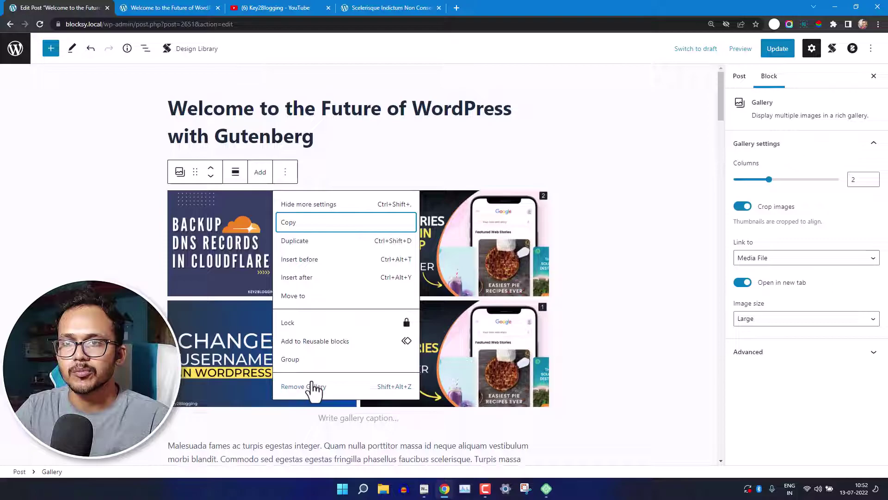
pyautogui.click(311, 385)
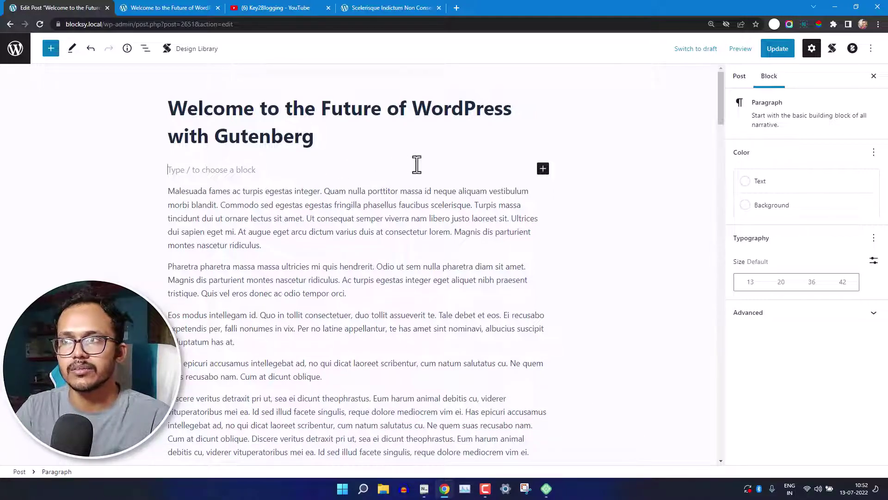
# - Add a Heading block below the post title with its level set to H3, and remove the block
pyautogui.click(543, 170)
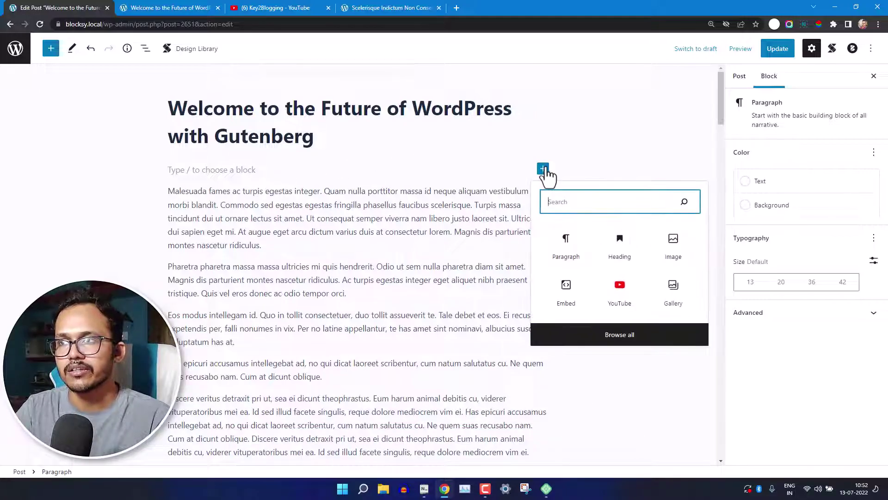
pyautogui.click(622, 250)
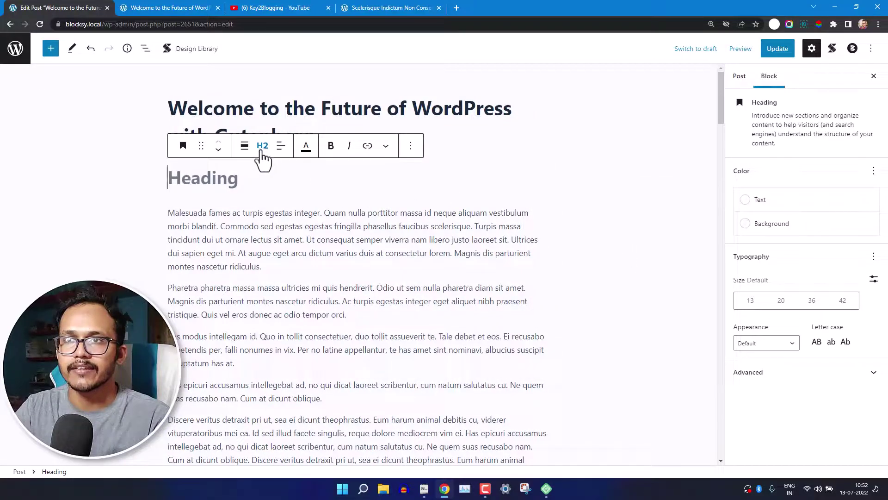
pyautogui.click(262, 146)
pyautogui.click(266, 214)
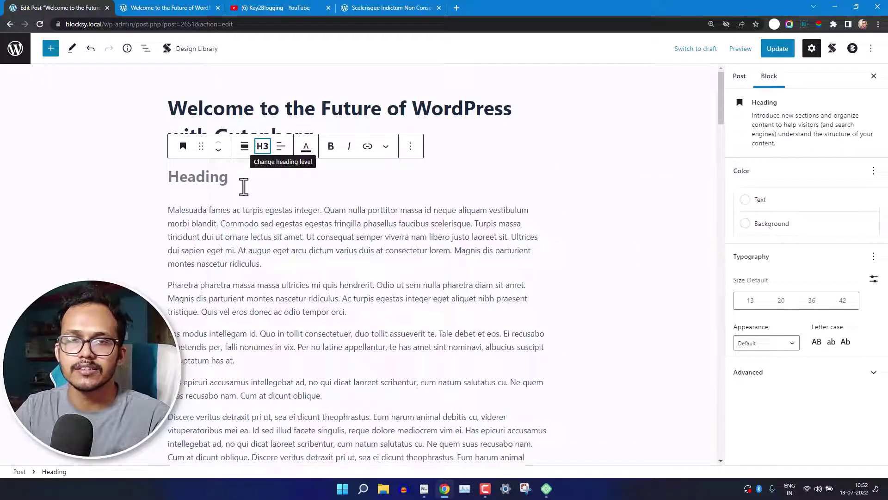
pyautogui.click(411, 147)
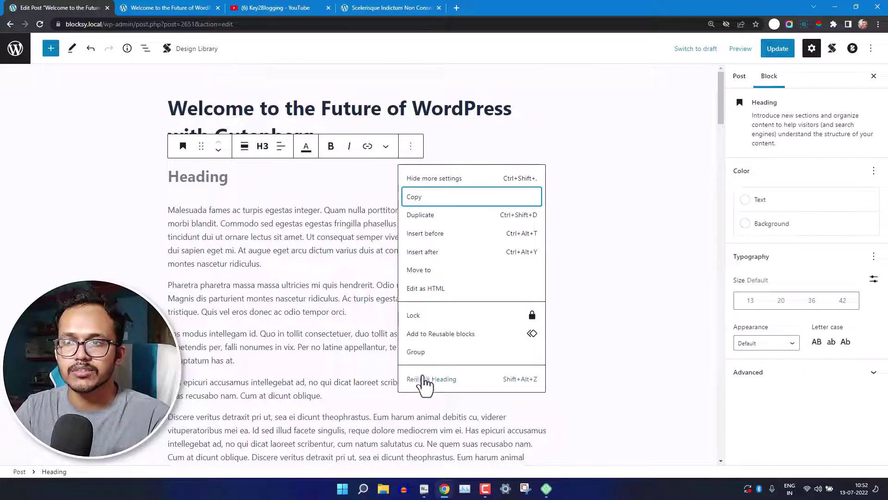
pyautogui.click(431, 378)
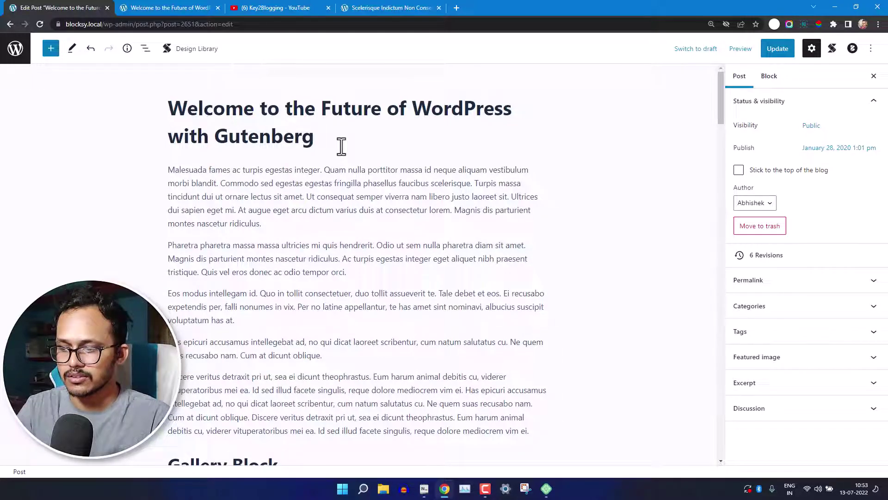
# - Create an H3 heading below the post title using the ### shorthand, and remove the heading block
pyautogui.press('Return')
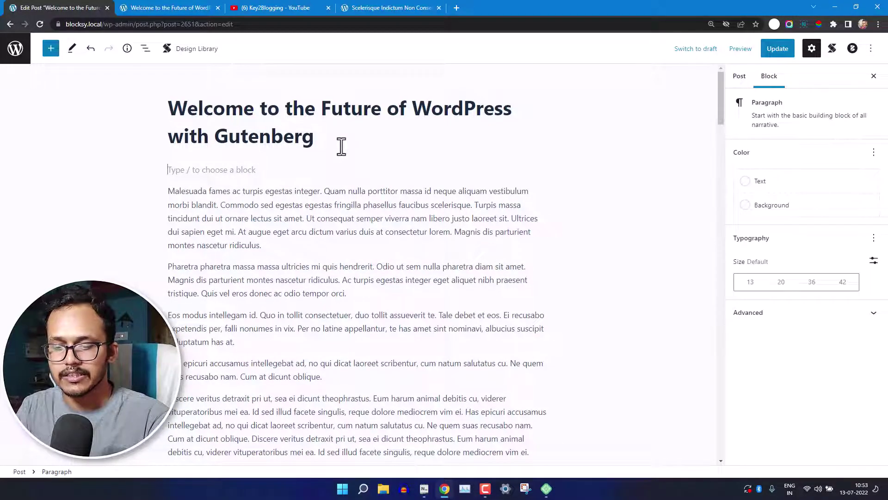
pyautogui.write('###')
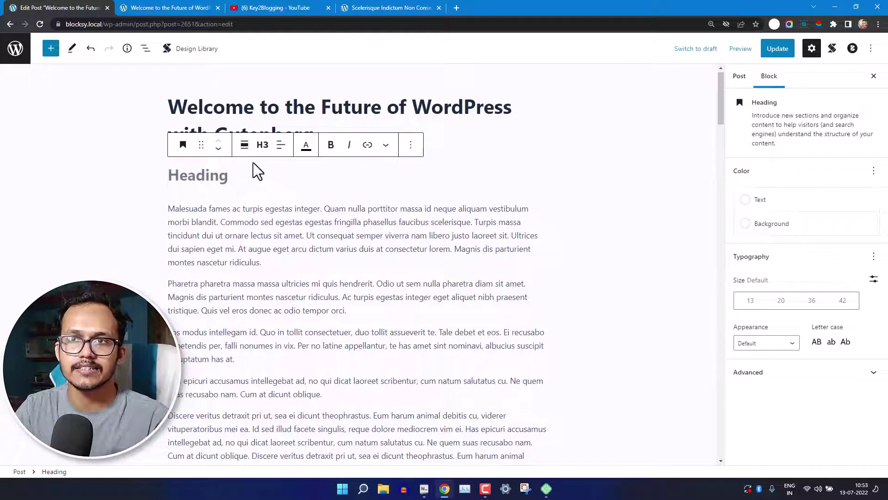
pyautogui.click(417, 153)
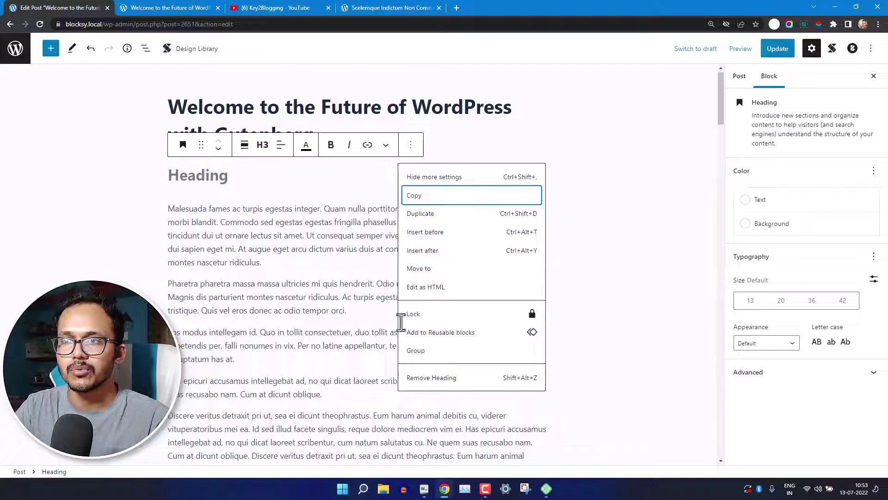
pyautogui.press('Return')
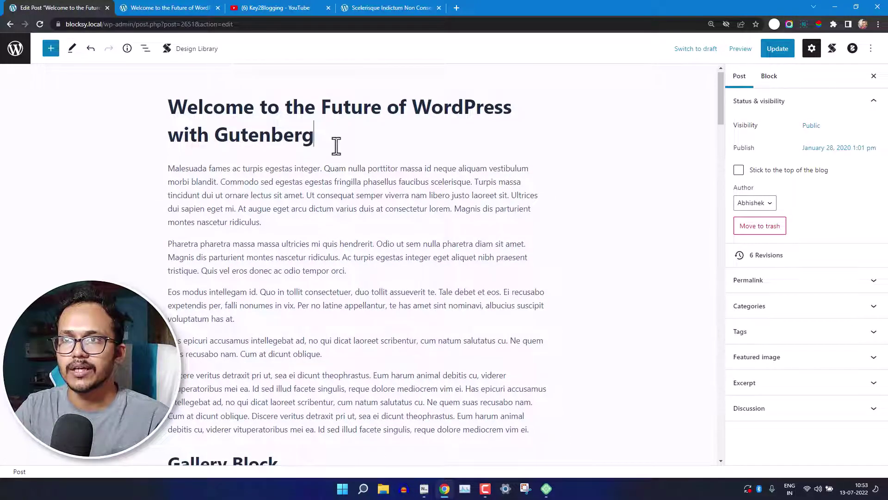
# - Create an H5 heading below the post title using the ##### shorthand, and remove the heading block
pyautogui.press('Return')
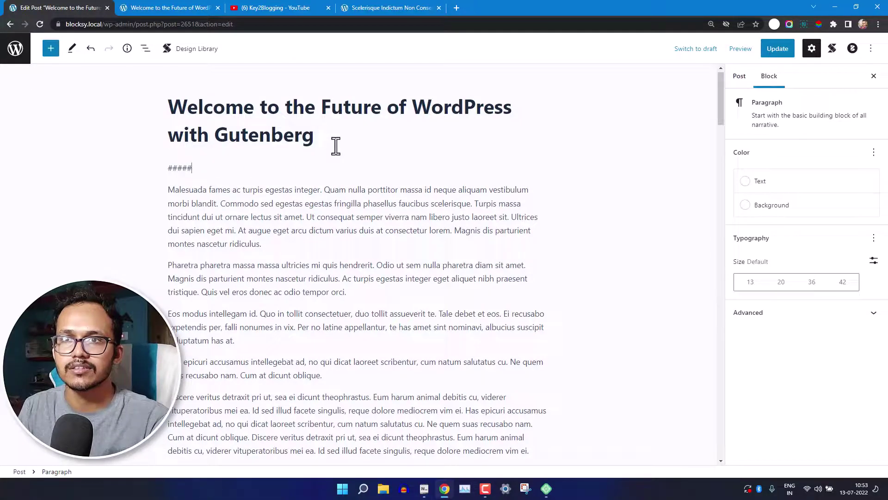
pyautogui.write('#####')
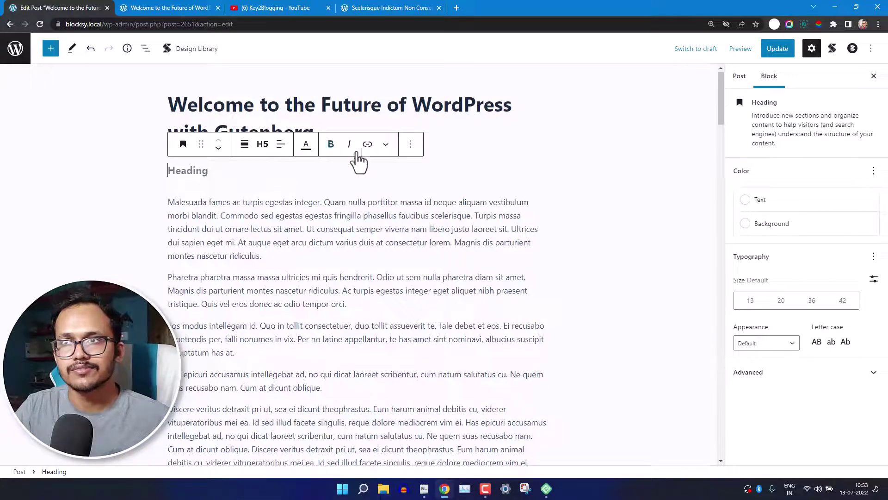
pyautogui.click(415, 145)
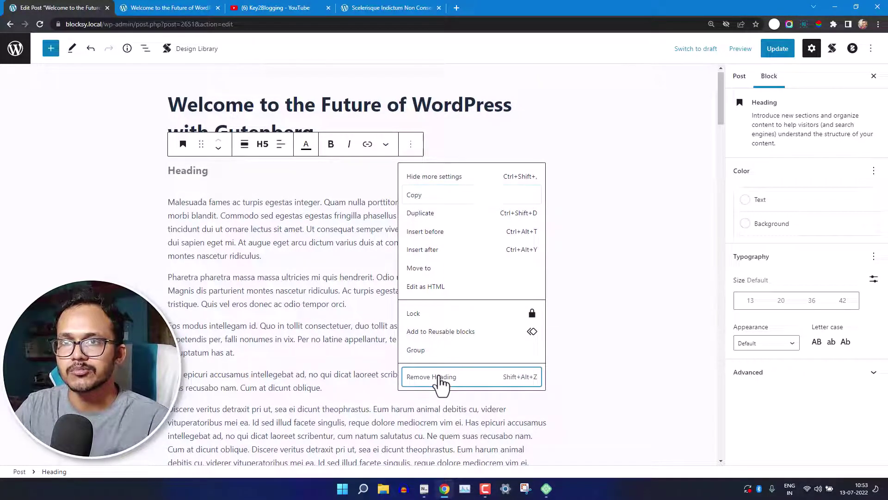
pyautogui.click(438, 376)
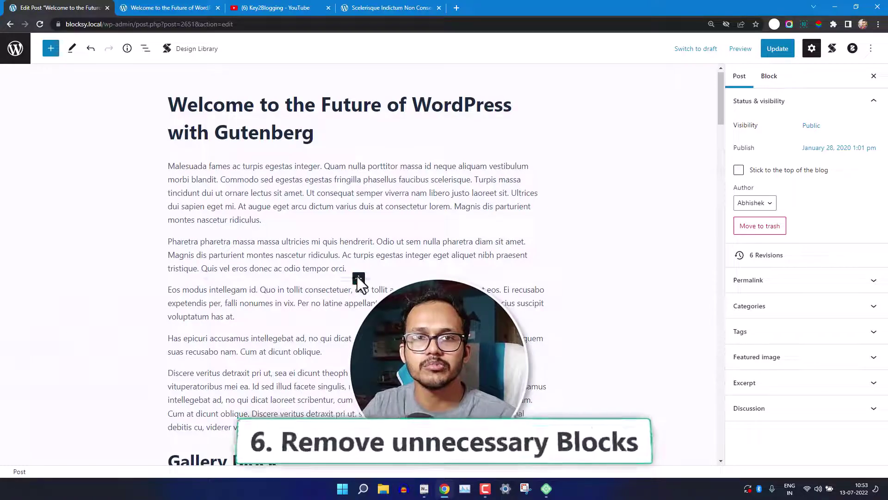
# - Browse the block library through the Text and Media categories to examine the available blocks
pyautogui.click(51, 49)
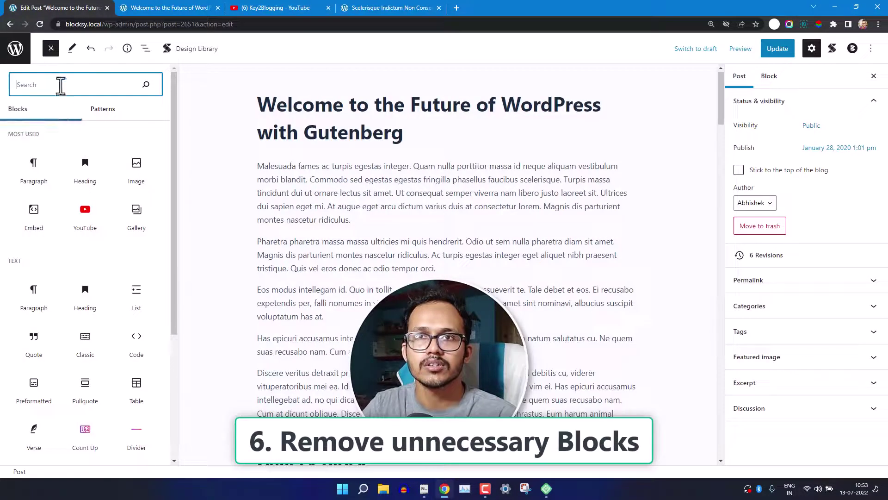
pyautogui.scroll(-4, 109, 310)
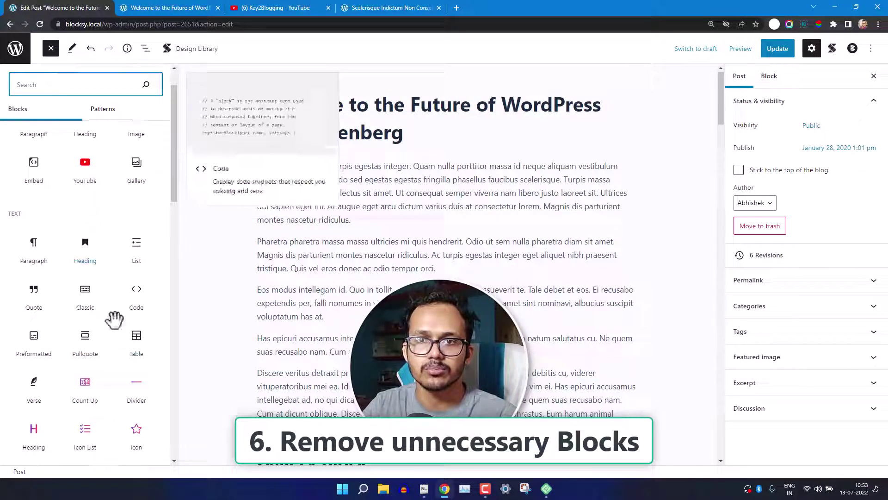
pyautogui.scroll(-5, 90, 379)
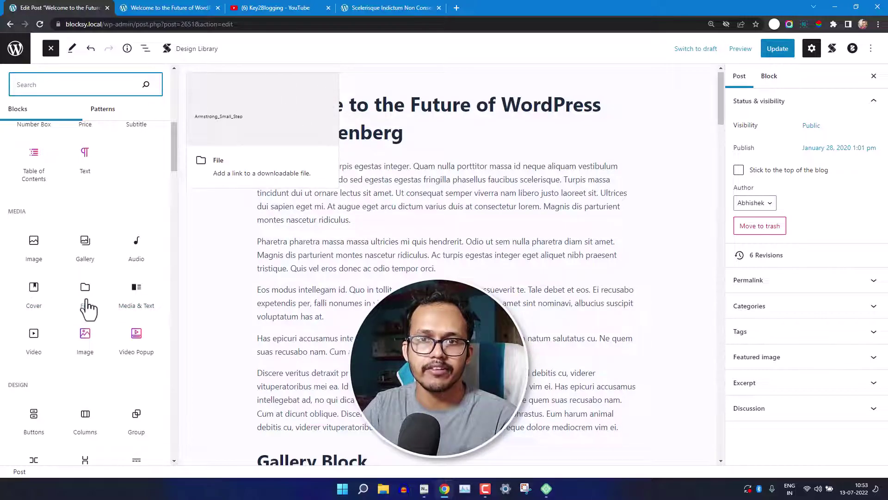
# - Hide the Cover and File media blocks from the inserter in the editor's block preferences
pyautogui.click(872, 49)
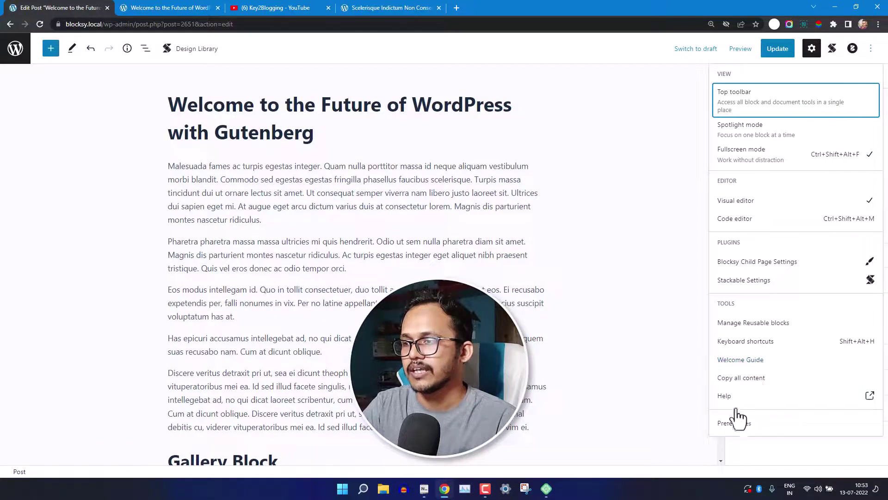
pyautogui.click(734, 423)
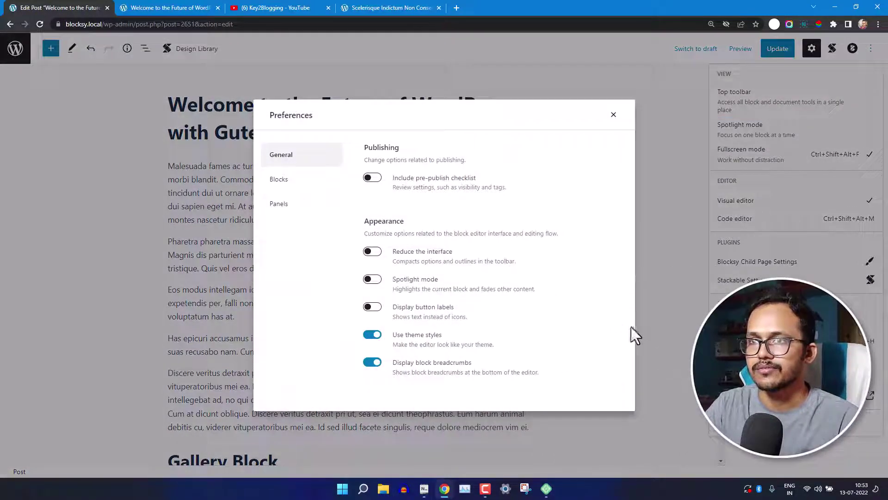
pyautogui.click(296, 182)
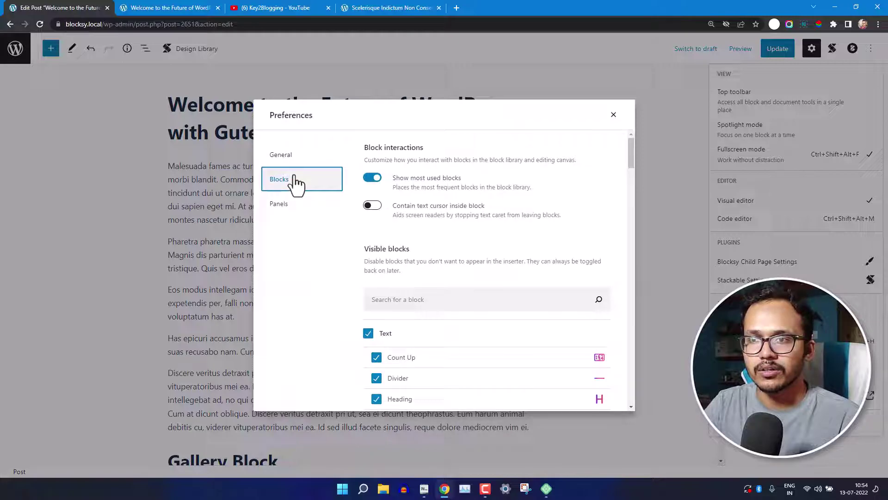
pyautogui.scroll(-10, 502, 285)
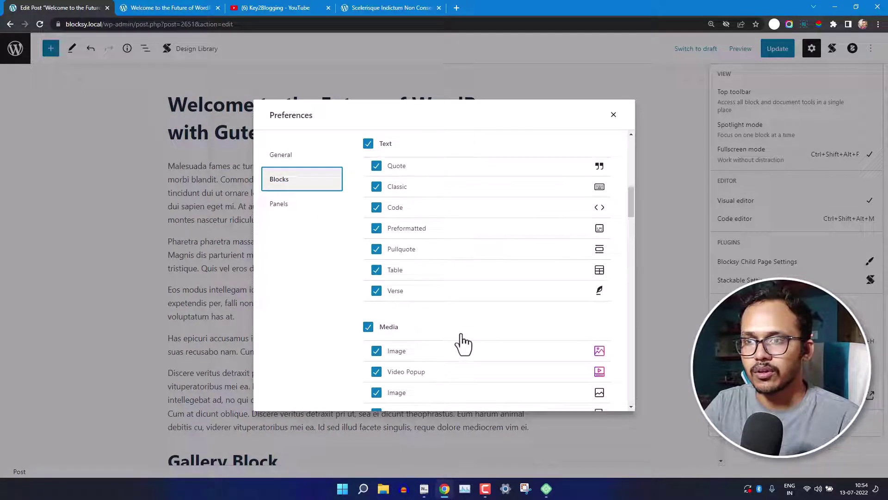
pyautogui.scroll(-3, 442, 319)
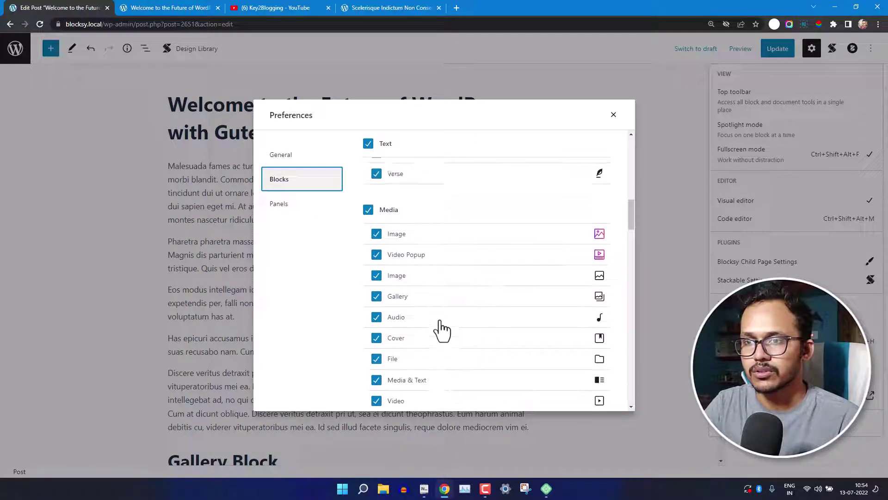
pyautogui.scroll(1, 445, 335)
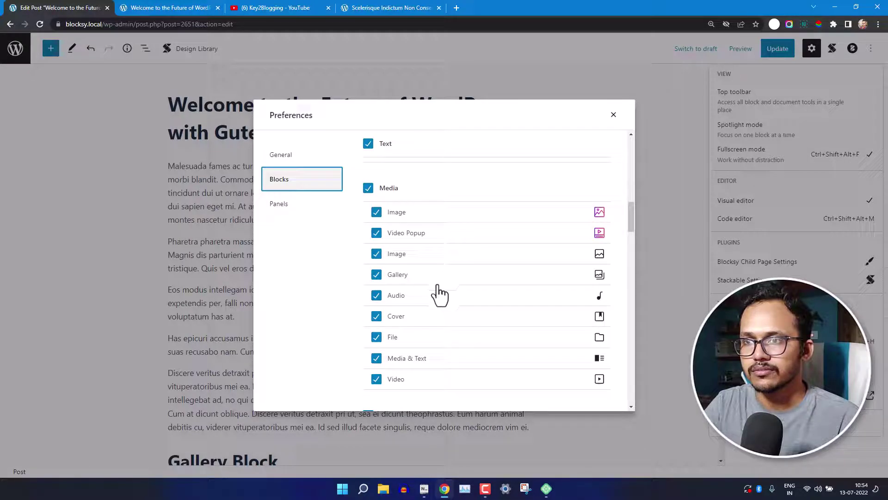
pyautogui.click(376, 317)
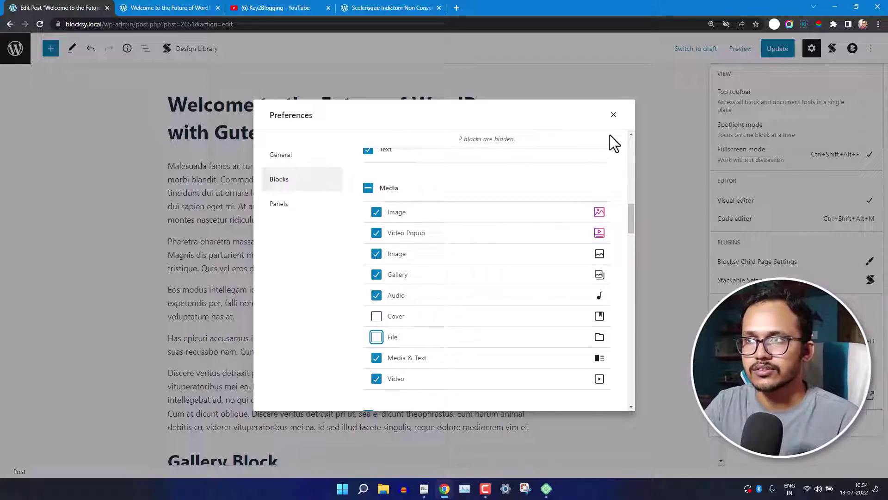
pyautogui.click(613, 115)
# - Search the block library for "cove", clear the search, and check which blocks the Media category offers
pyautogui.click(50, 48)
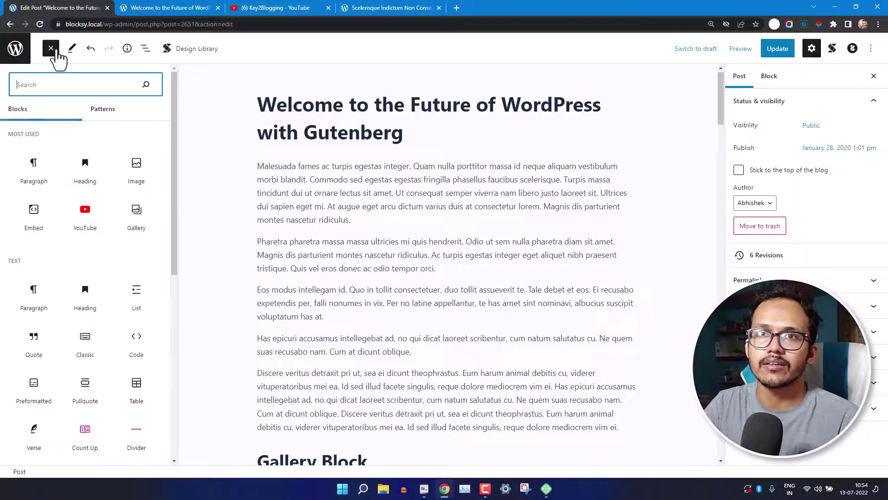
pyautogui.write('cove')
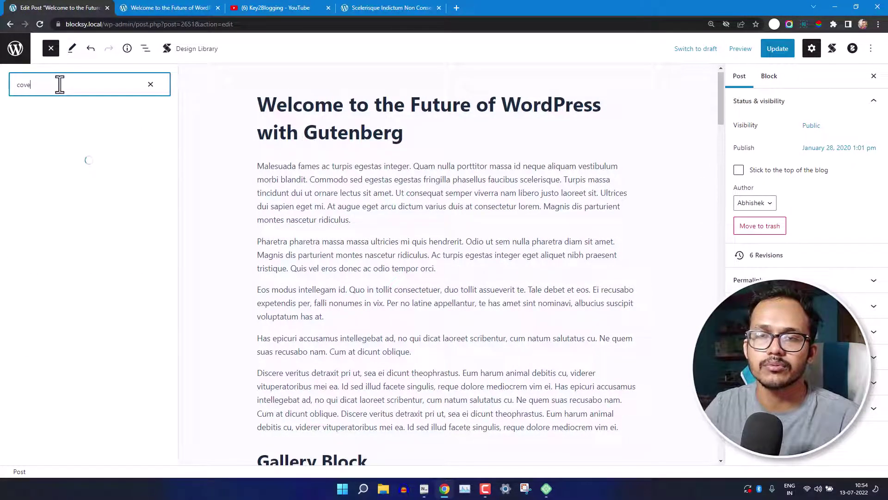
pyautogui.click(149, 85)
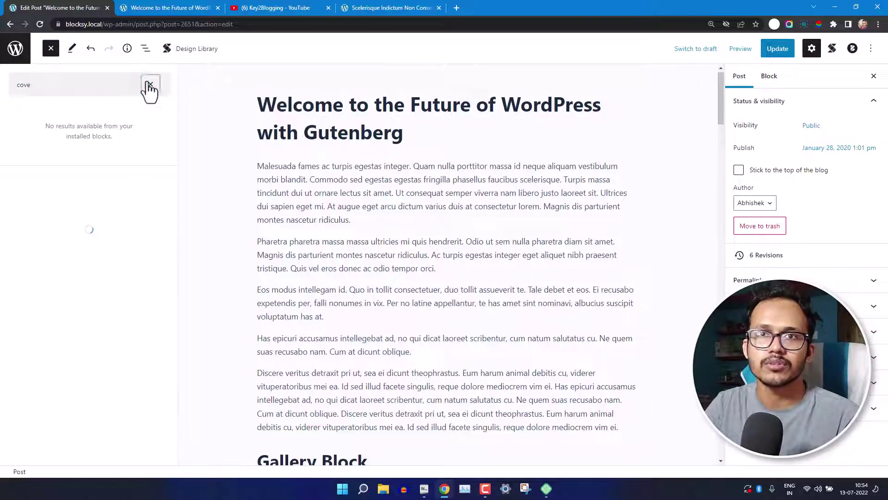
pyautogui.scroll(-6, 66, 322)
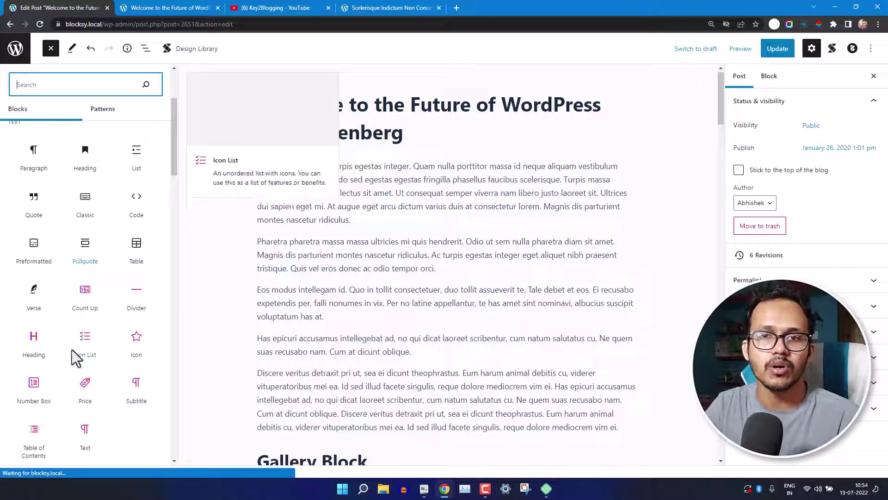
pyautogui.scroll(-3, 97, 340)
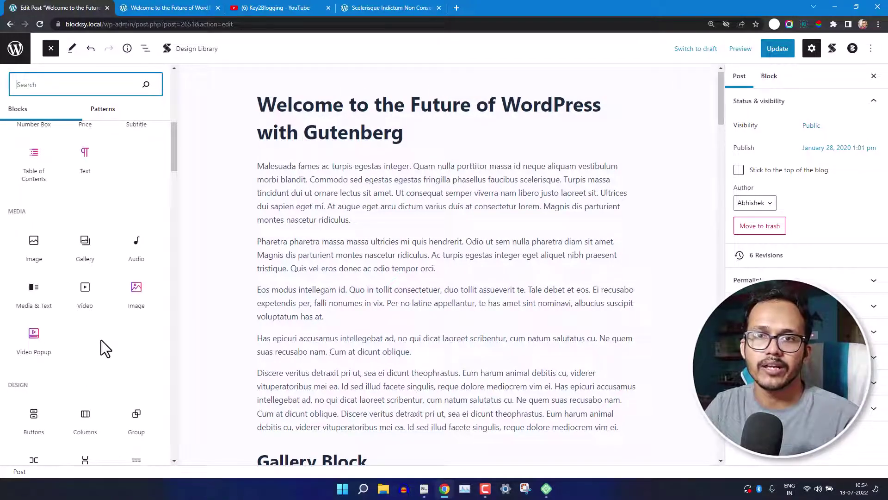
pyautogui.scroll(9, 101, 340)
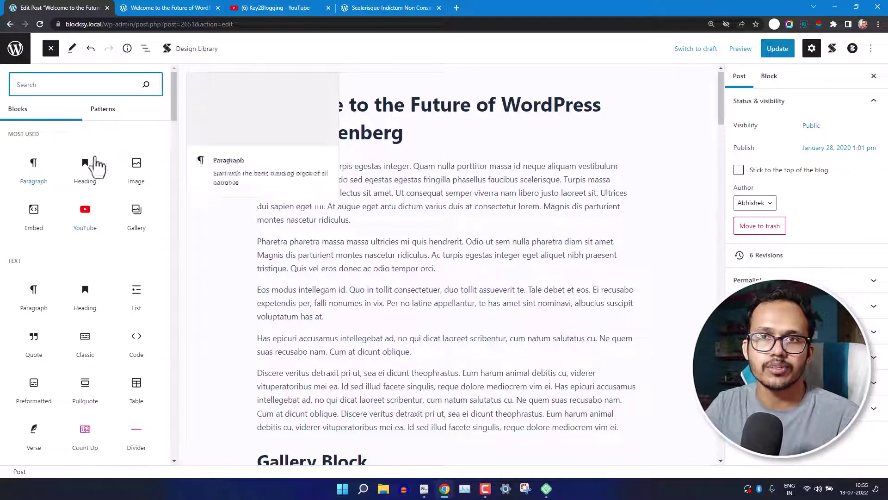
# - Turn off the Show most used blocks option in the editor's block preferences
pyautogui.click(881, 55)
pyautogui.click(871, 48)
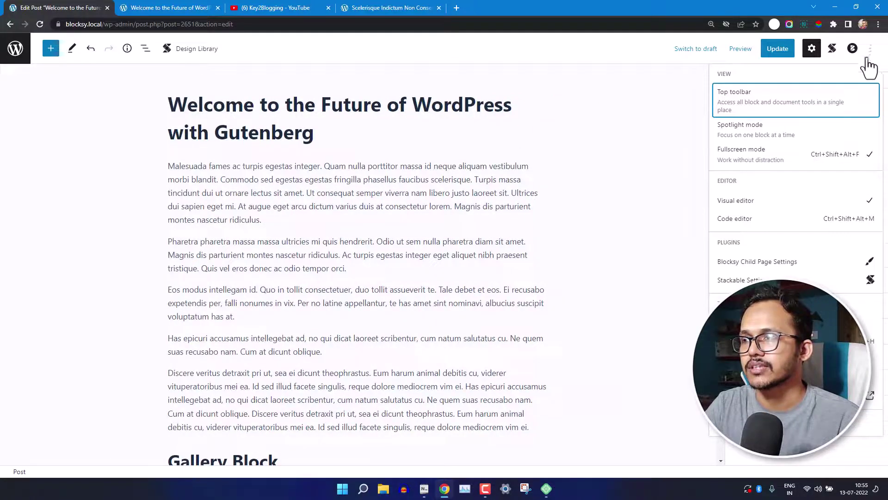
pyautogui.click(870, 422)
pyautogui.click(300, 185)
pyautogui.click(377, 182)
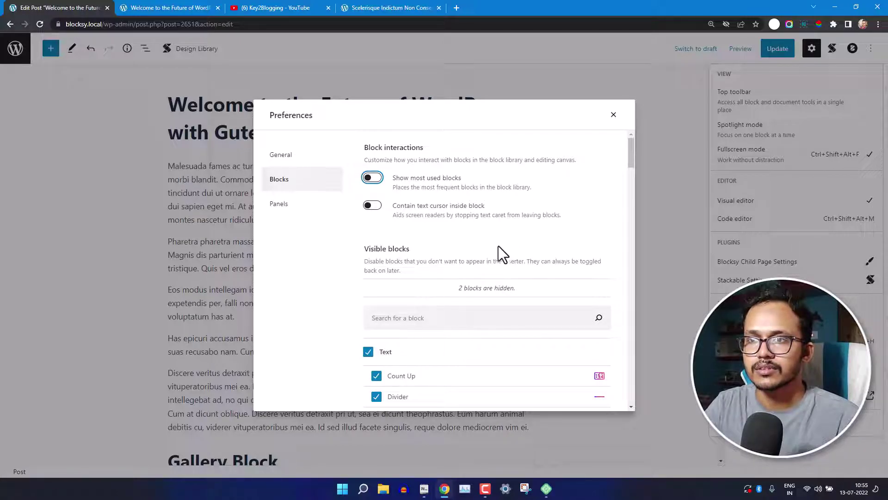
# - Hide the entire Theme category of blocks in the editor's block preferences and close the preferences
pyautogui.scroll(-12, 490, 305)
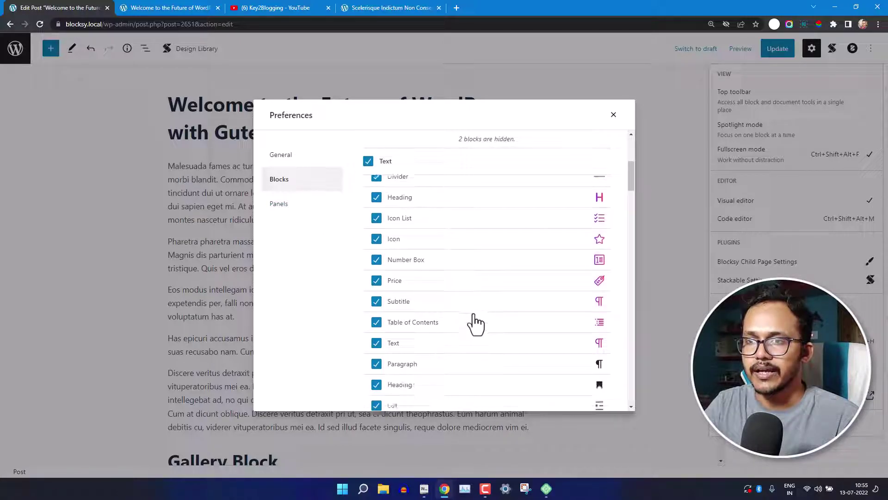
pyautogui.scroll(-12, 446, 319)
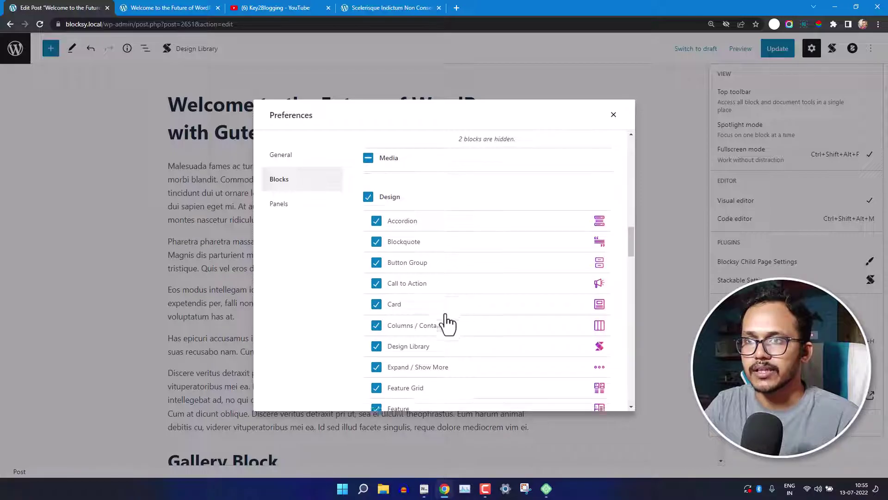
pyautogui.scroll(-6, 447, 324)
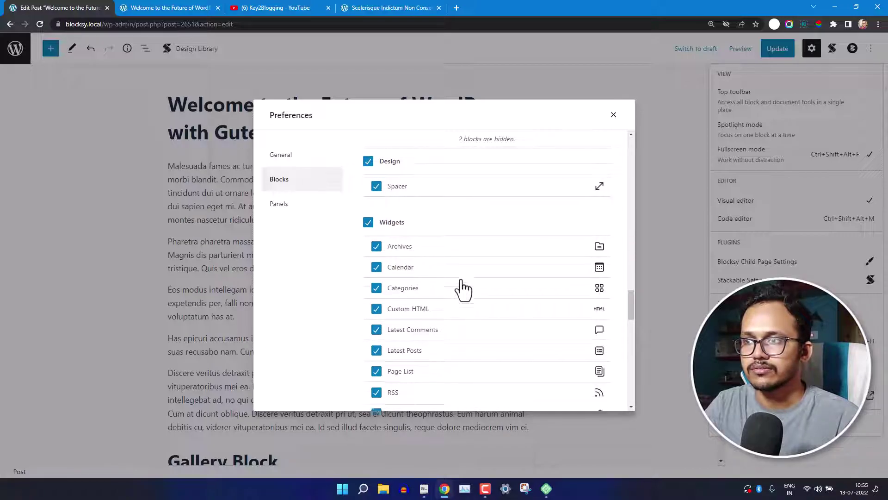
pyautogui.scroll(-3, 412, 352)
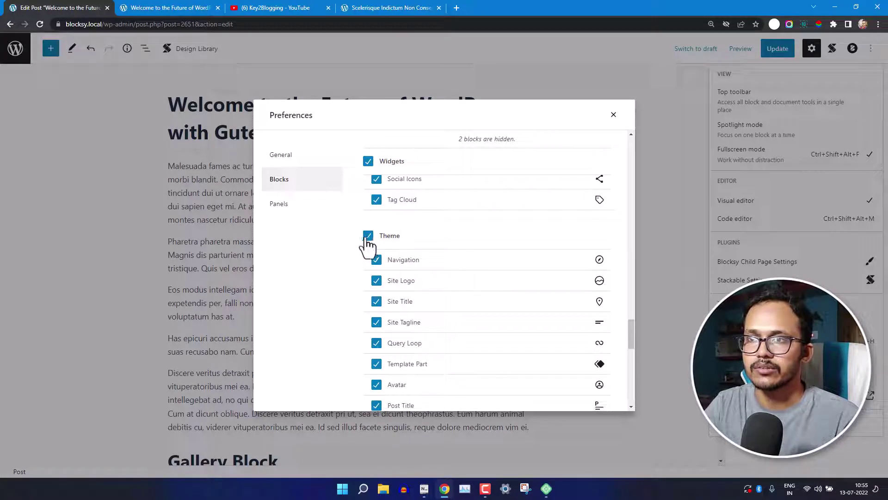
pyautogui.scroll(-2, 444, 305)
pyautogui.scroll(2, 416, 314)
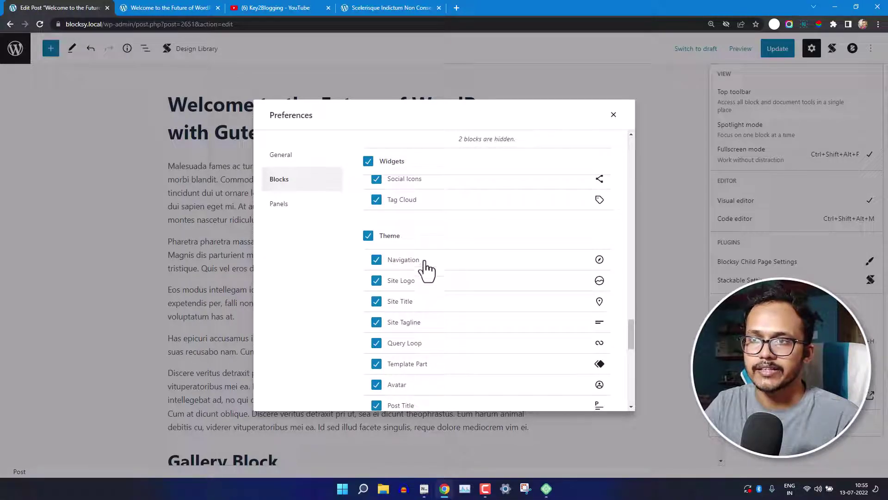
pyautogui.click(368, 237)
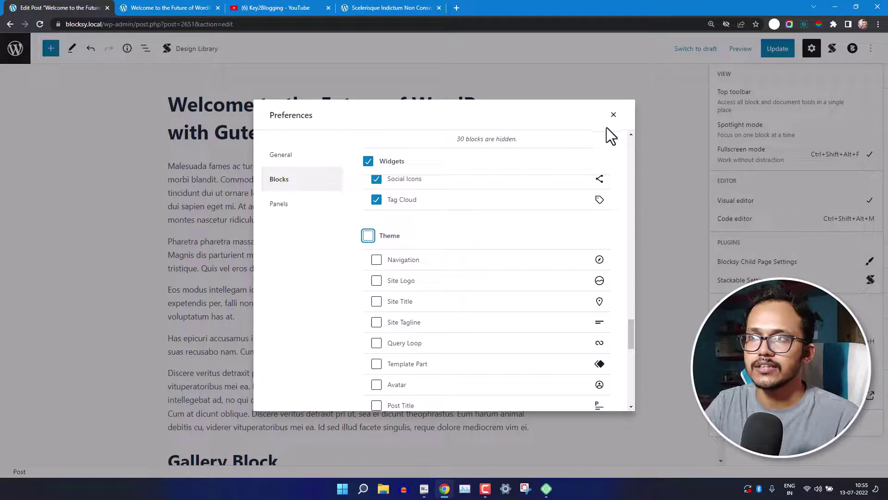
pyautogui.scroll(-9, 440, 317)
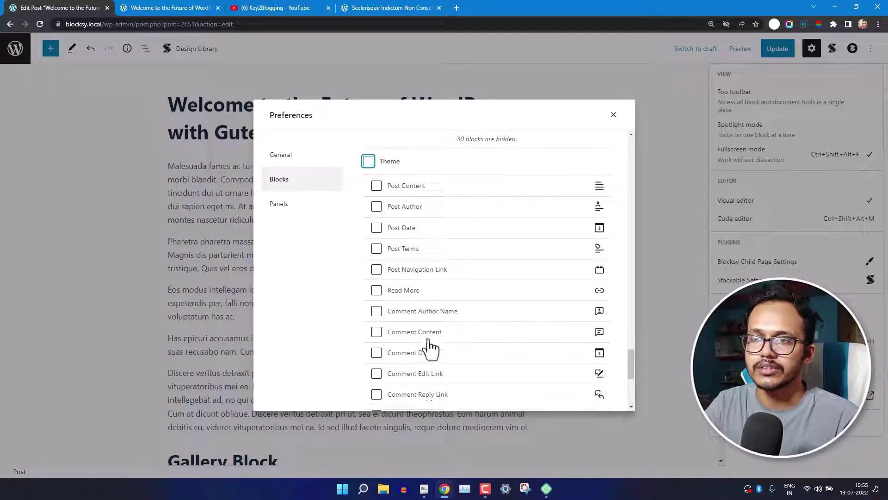
pyautogui.click(448, 93)
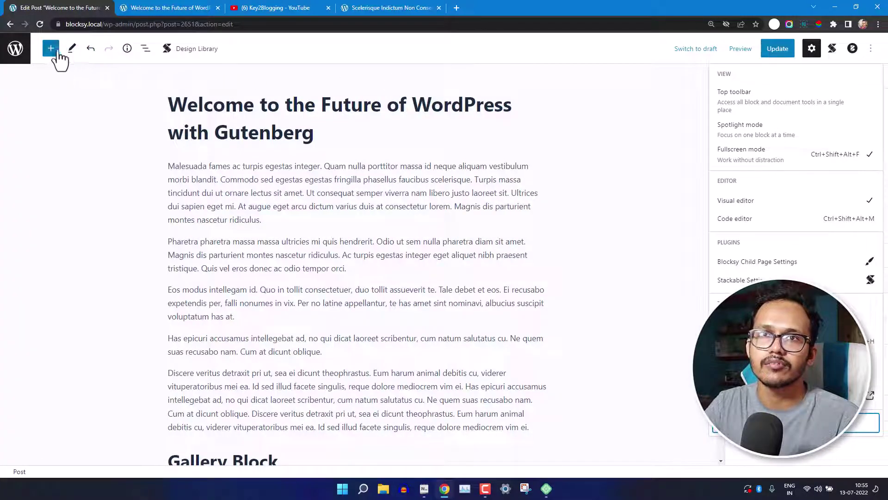
# - Browse the block library from the Media category downward to check which blocks it still offers
pyautogui.click(56, 58)
pyautogui.scroll(-15, 85, 288)
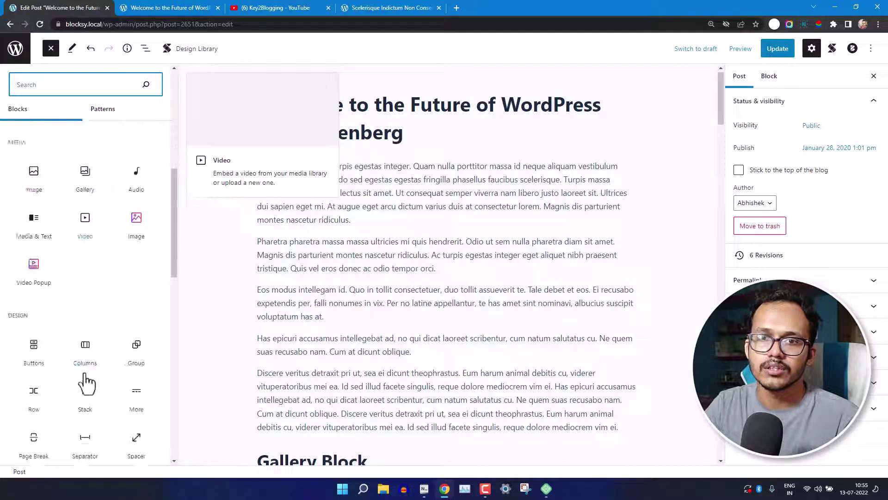
pyautogui.scroll(-10, 80, 399)
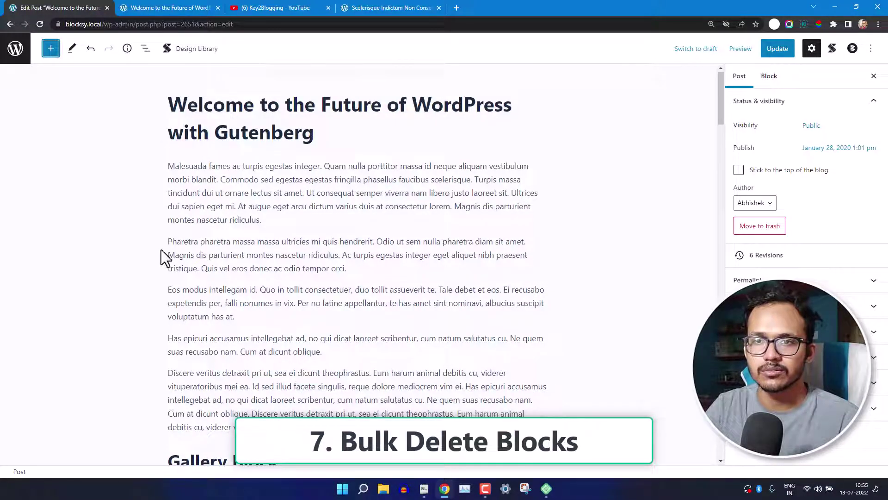
# - Remove the post's first seven blocks together, from the opening paragraph through the one before the gallery, and undo the removal
pyautogui.click(145, 48)
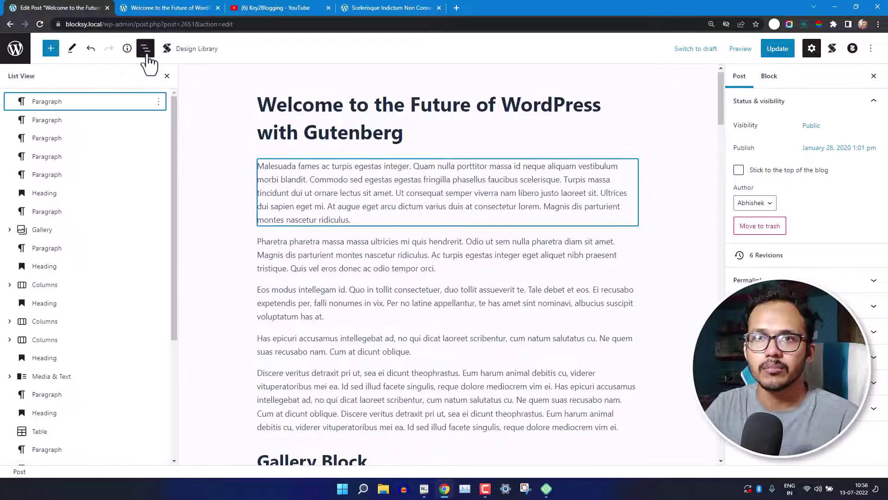
pyautogui.click(61, 108)
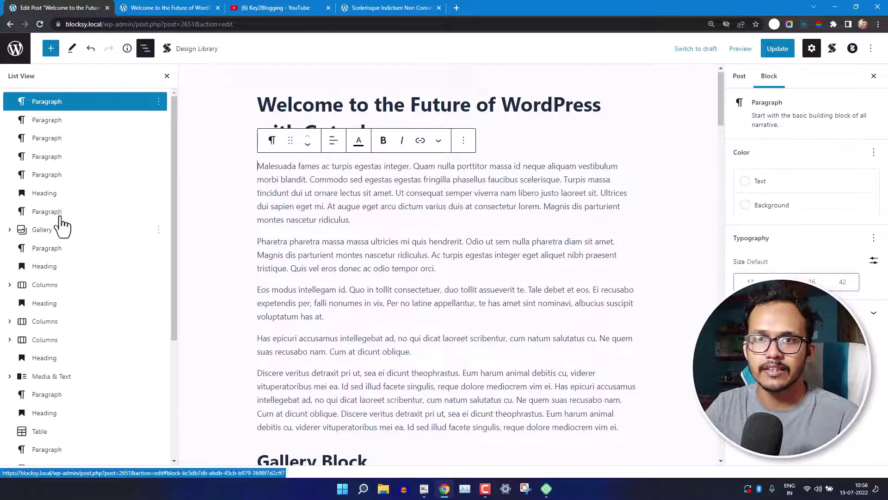
pyautogui.keyDown('shift'); pyautogui.click(46, 211); pyautogui.keyUp('shift')
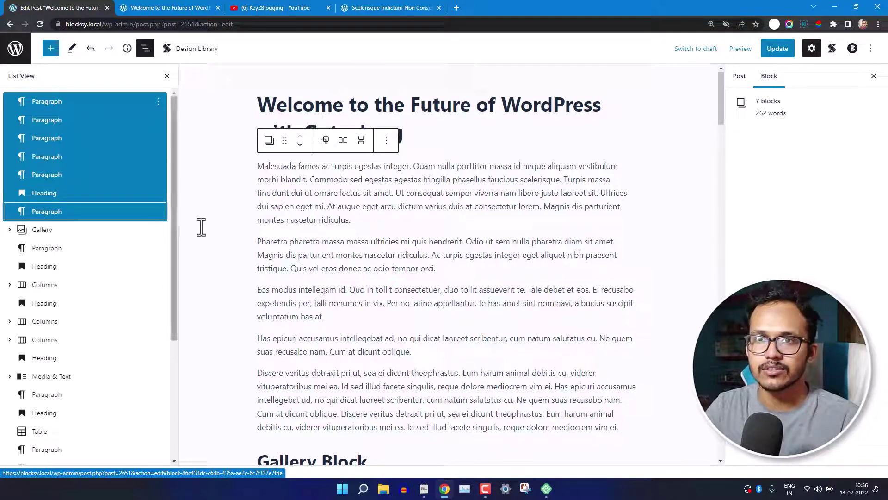
pyautogui.click(159, 212)
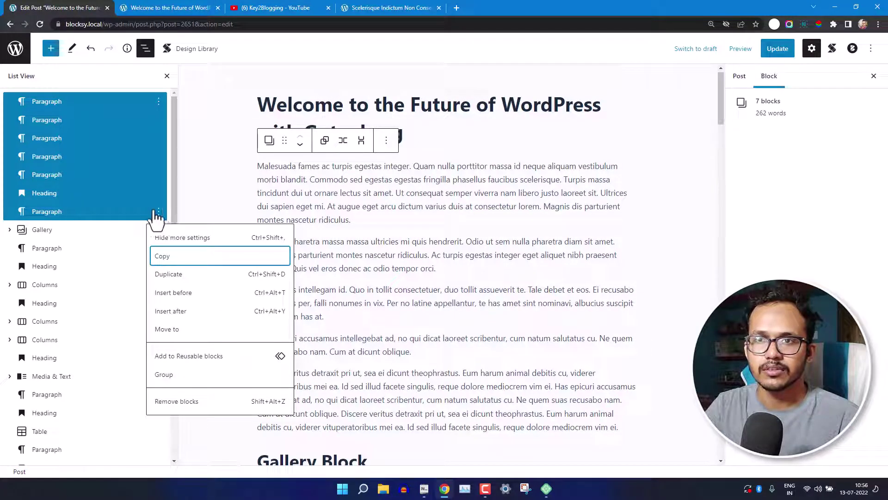
pyautogui.click(178, 402)
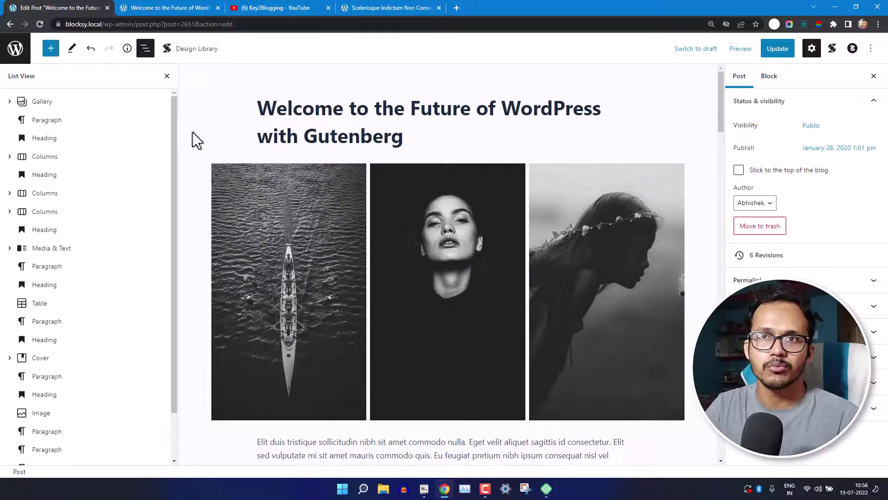
pyautogui.click(94, 54)
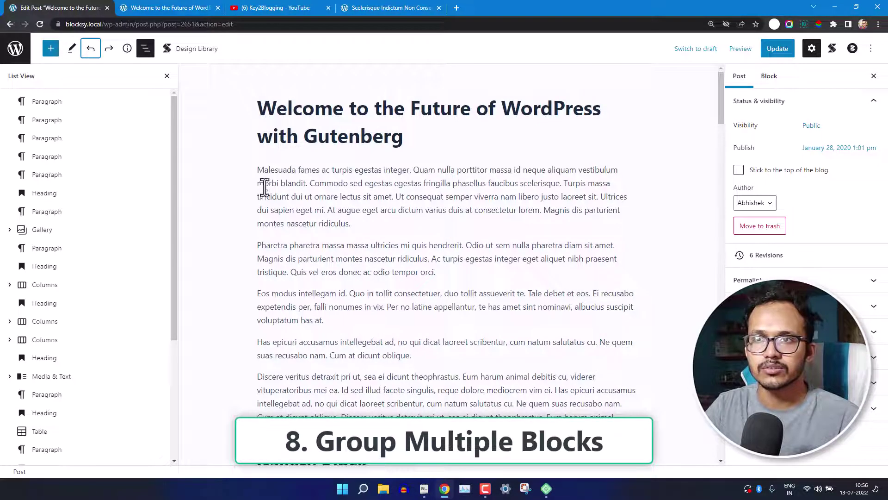
# - Group the post's first two paragraphs and expand the group in the block list
pyautogui.moveTo(258, 171); pyautogui.dragTo(275, 182)
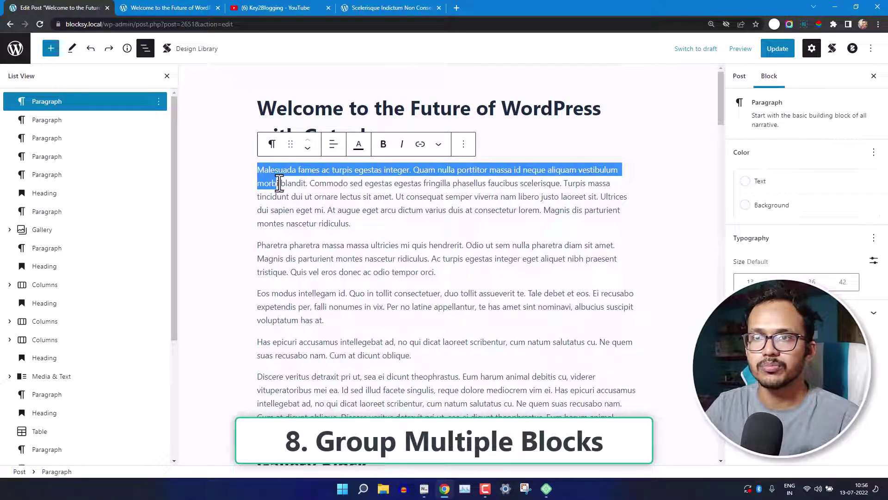
pyautogui.click(279, 183)
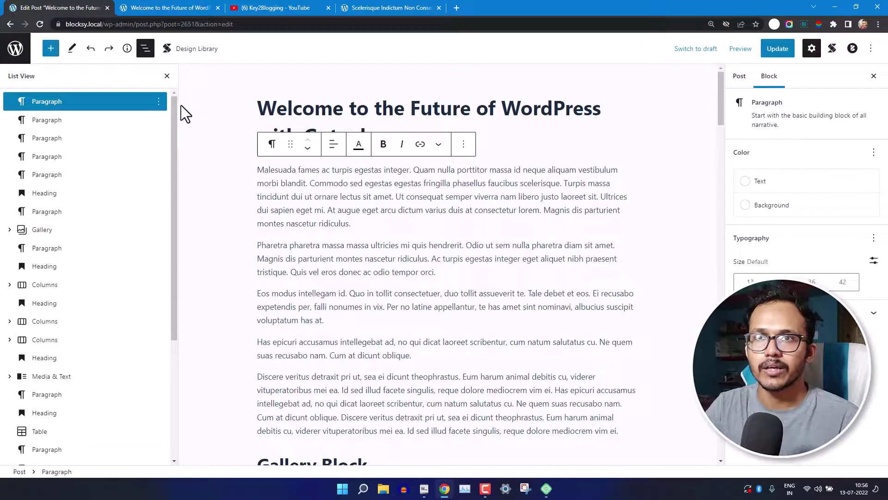
pyautogui.click(261, 167)
pyautogui.moveTo(257, 168); pyautogui.dragTo(407, 274)
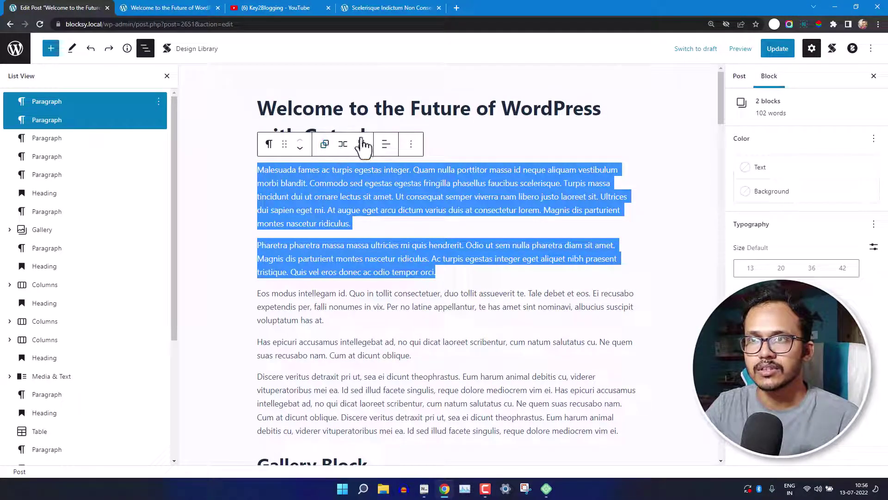
pyautogui.click(325, 144)
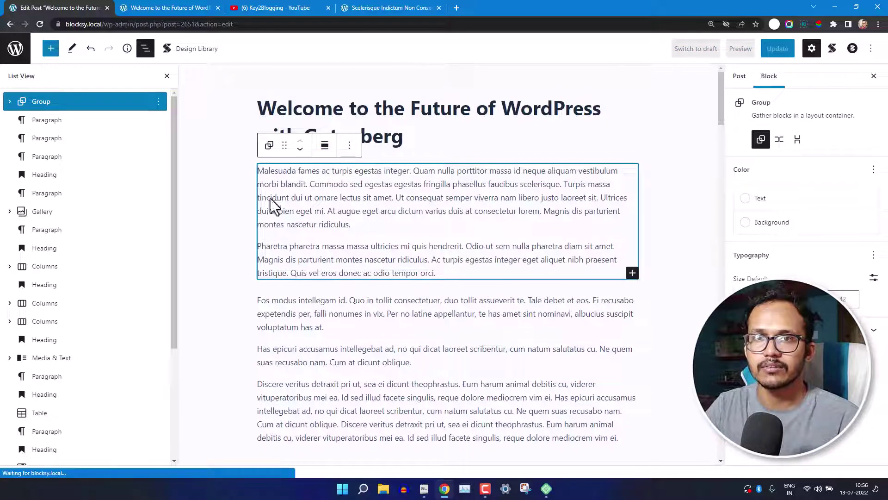
pyautogui.click(10, 101)
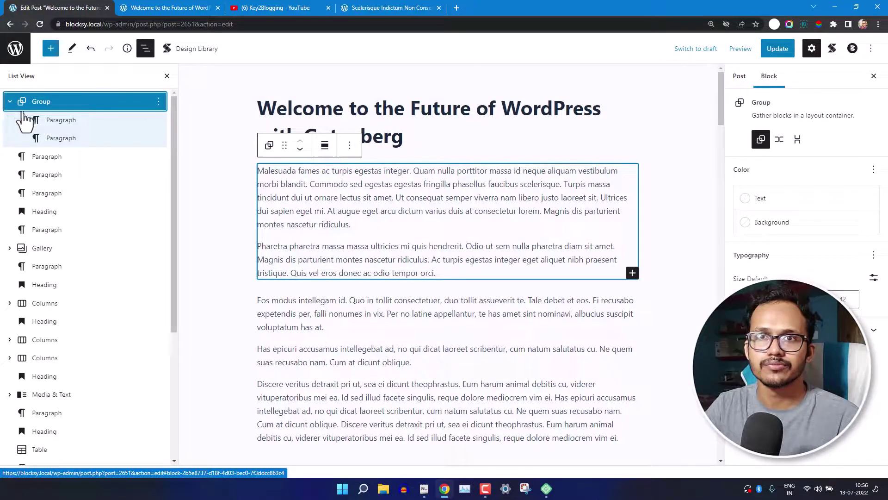
# - Convert the group to a row and give it the blue #2872FA palette background with white text
pyautogui.click(780, 141)
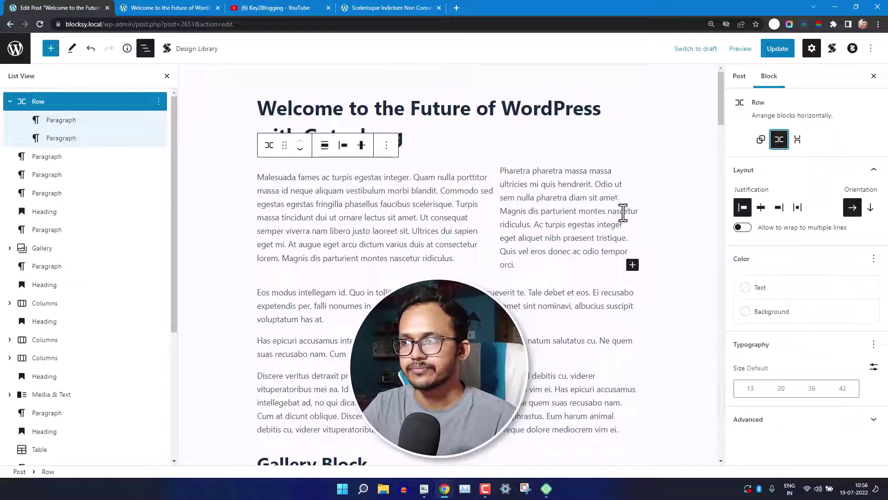
pyautogui.click(782, 315)
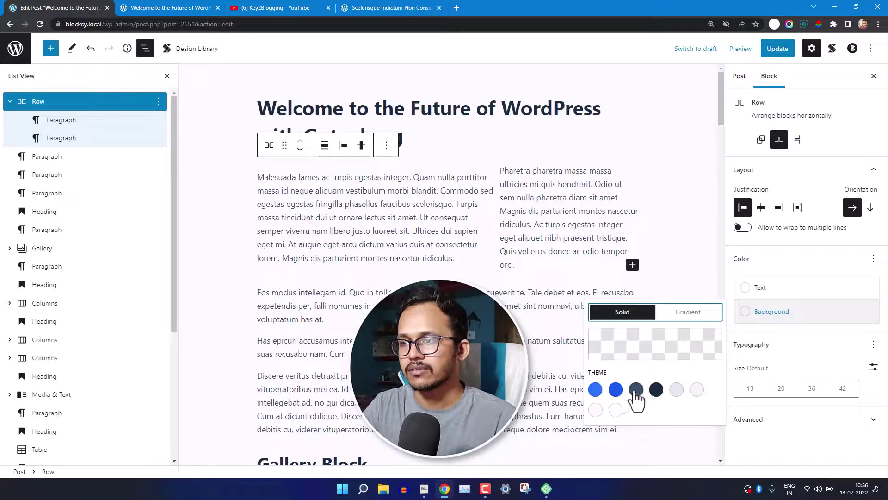
pyautogui.click(596, 390)
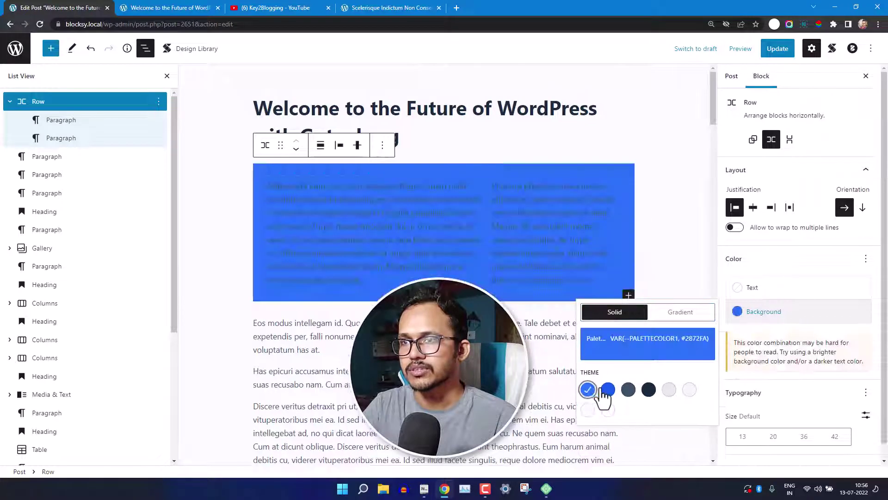
pyautogui.click(753, 295)
pyautogui.click(608, 361)
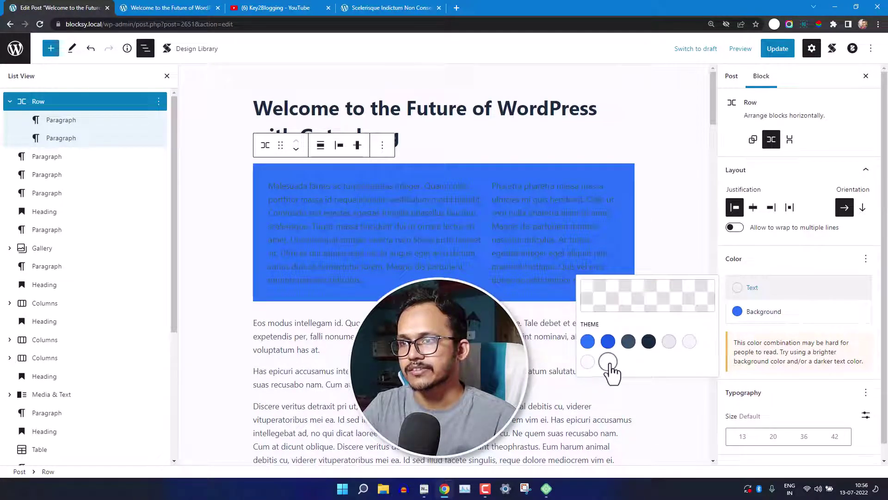
pyautogui.click(620, 183)
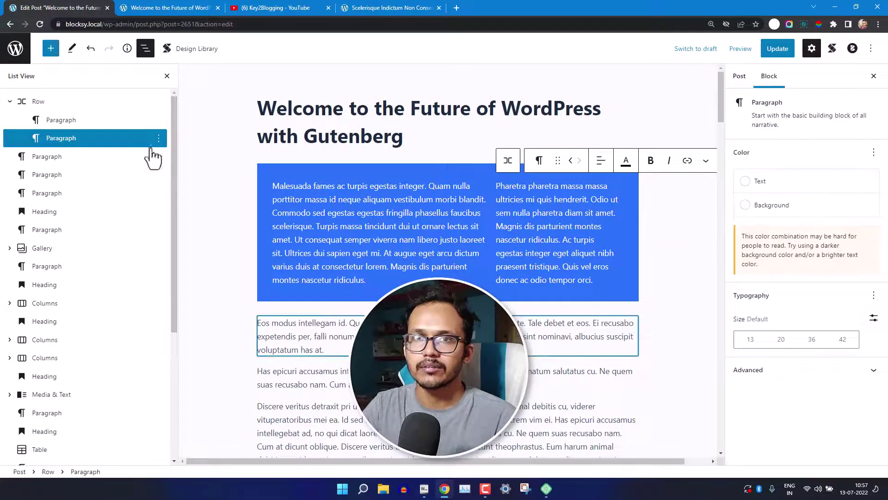
# - Lock the row with Lock all, disabling movement and preventing removal
pyautogui.click(94, 105)
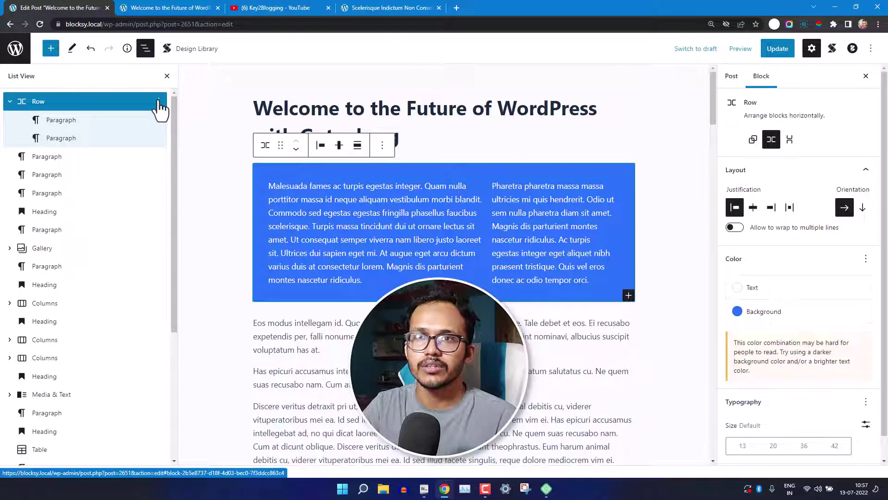
pyautogui.click(159, 101)
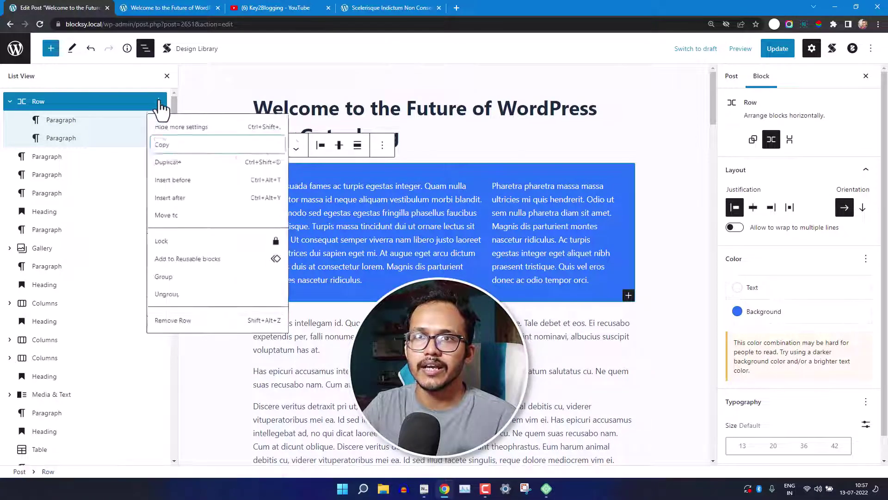
pyautogui.click(199, 250)
pyautogui.click(355, 239)
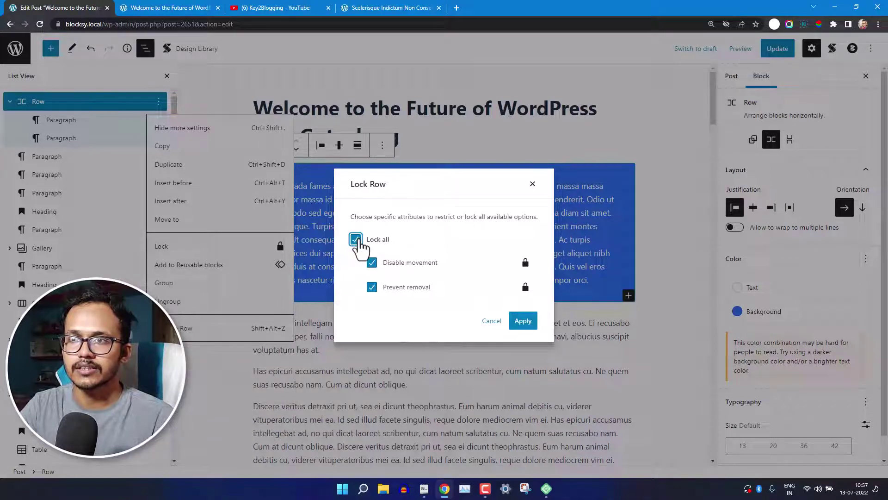
pyautogui.click(523, 323)
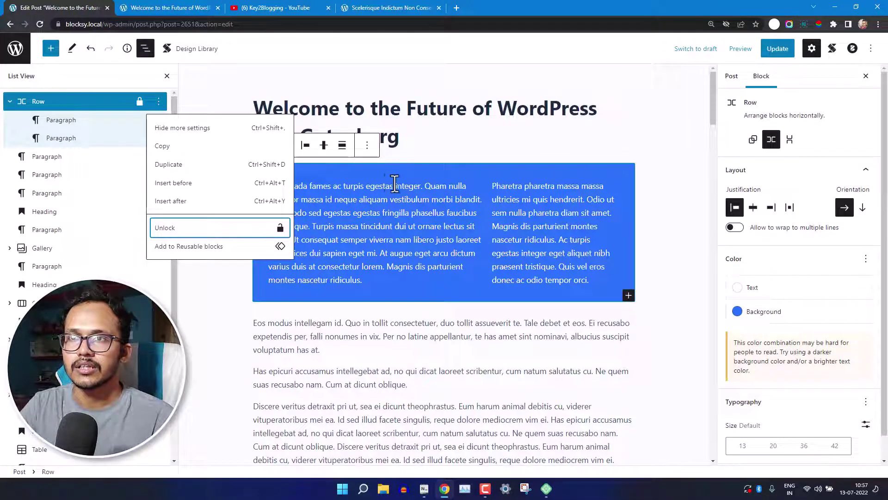
# - Check the options of the first paragraph inside the locked row
pyautogui.click(408, 182)
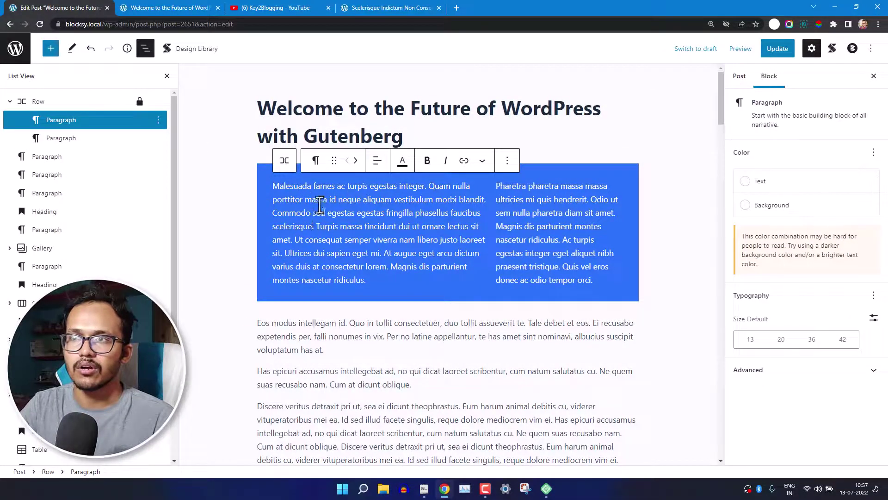
pyautogui.click(508, 160)
pyautogui.click(512, 222)
pyautogui.click(306, 258)
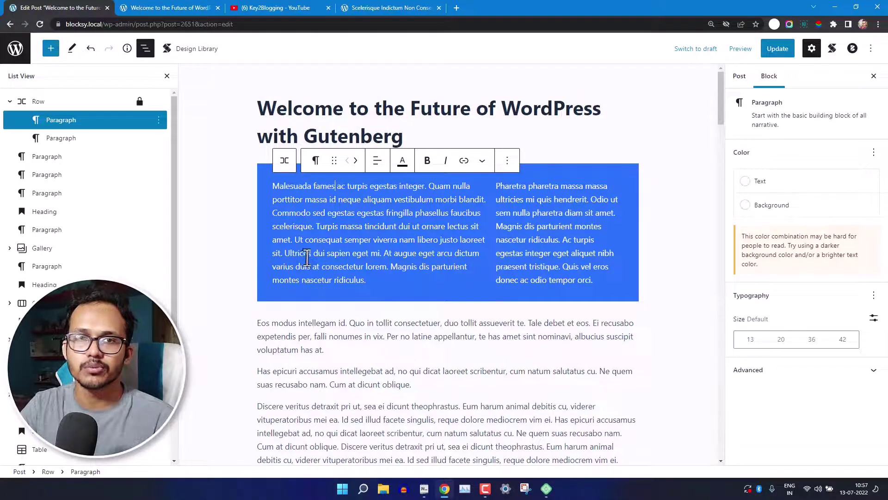
# - Try to move the paragraph directly below the locked row to above it, and select the row's first paragraph
pyautogui.click(310, 328)
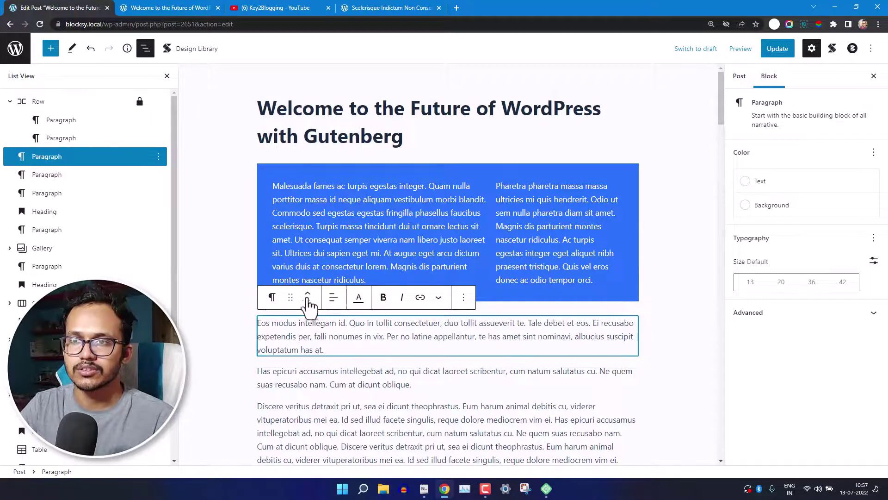
pyautogui.click(308, 302)
pyautogui.click(308, 294)
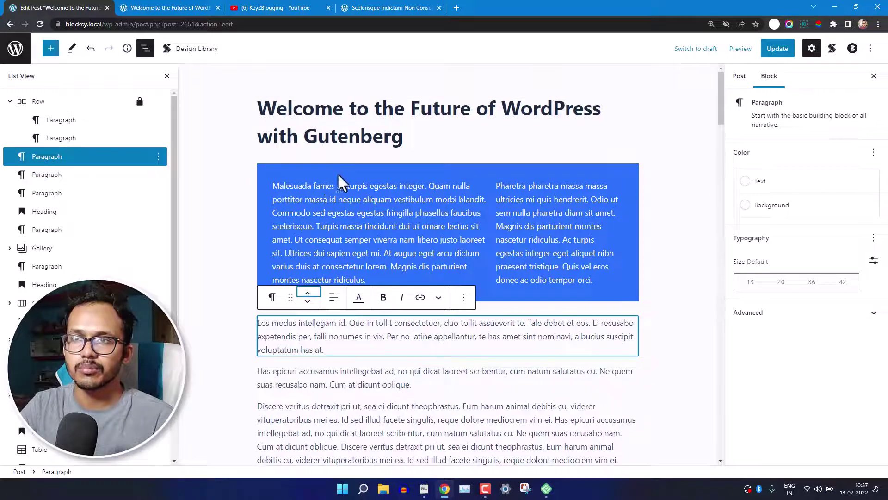
pyautogui.click(340, 185)
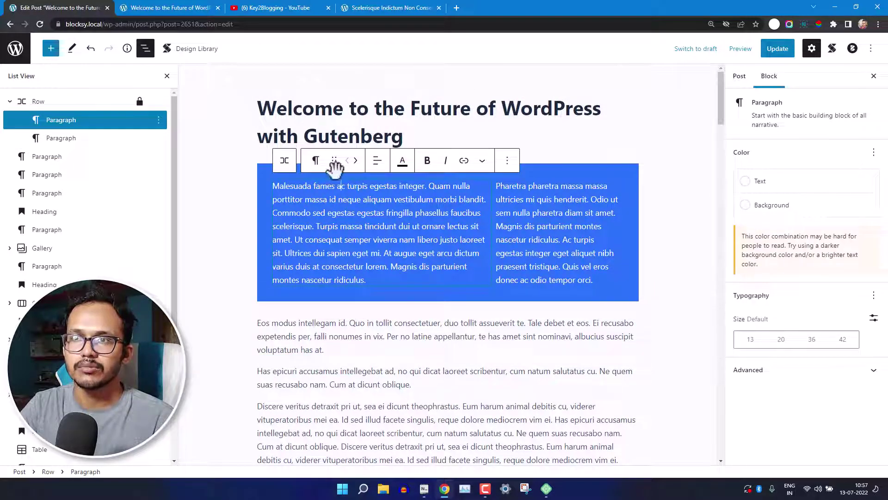
# - Examine the floating block toolbar on the row's first paragraph and on the two paragraphs directly below the row
pyautogui.click(355, 161)
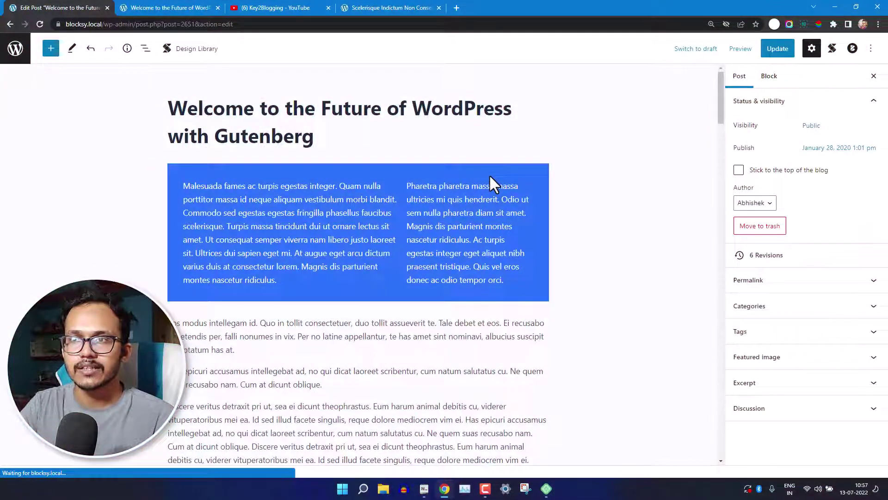
pyautogui.click(392, 197)
pyautogui.click(375, 324)
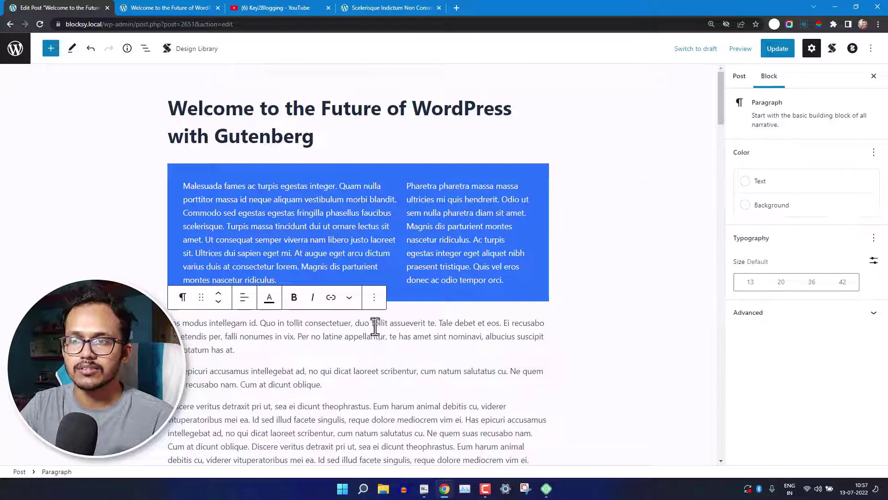
pyautogui.click(365, 370)
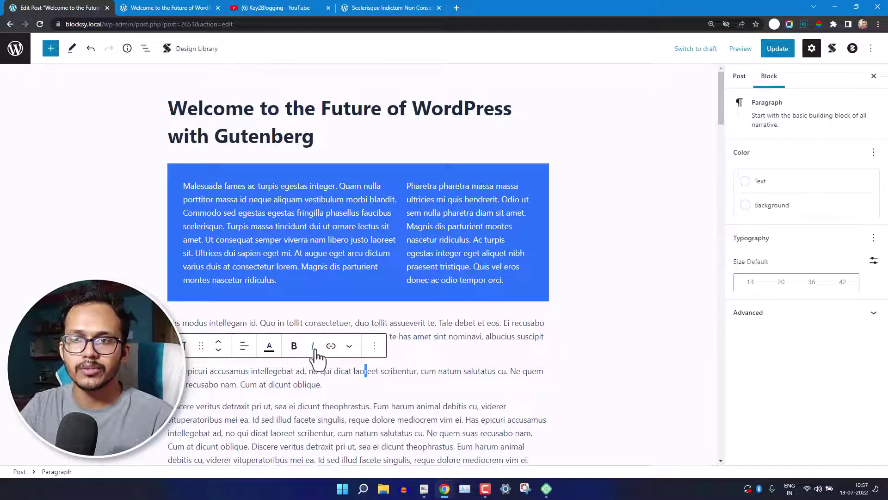
# - Enable the Top toolbar view option so block and document tools sit in a single place
pyautogui.click(871, 51)
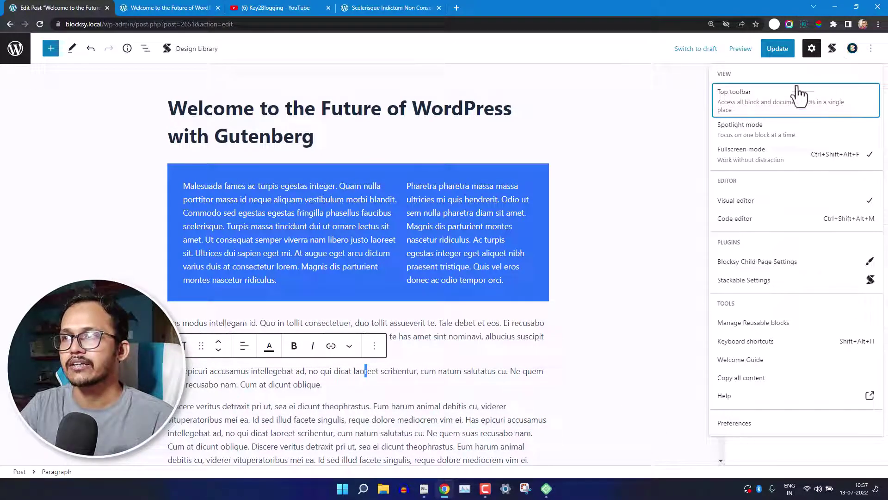
pyautogui.click(745, 105)
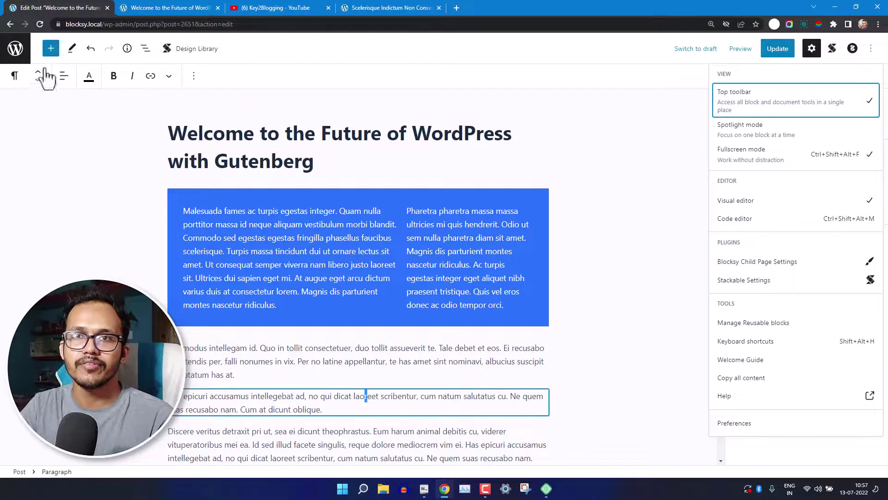
# - Make the words "Discere veritus" bold at the start of the paragraph above the Gallery Block heading
pyautogui.scroll(-3, 323, 350)
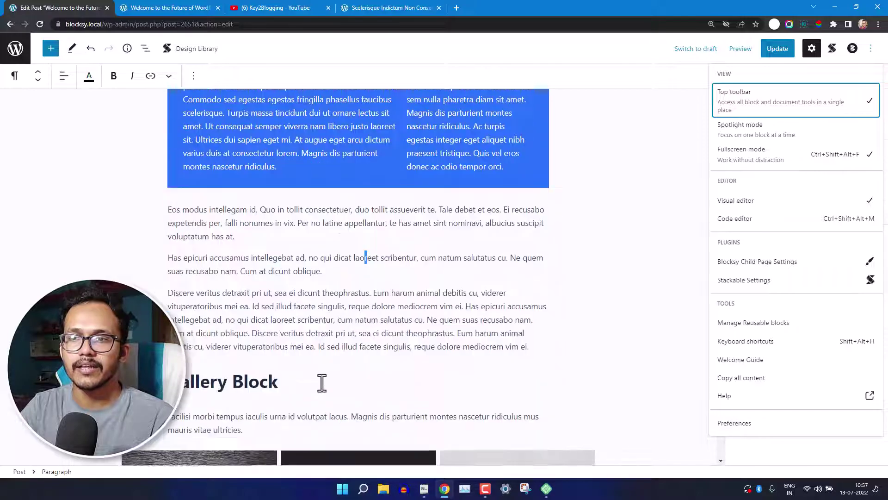
pyautogui.click(324, 324)
pyautogui.scroll(-2, 286, 315)
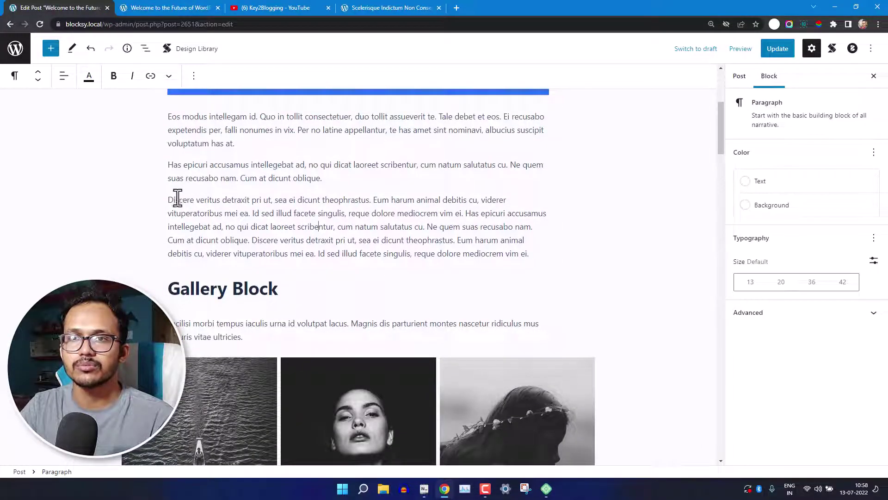
pyautogui.moveTo(169, 201); pyautogui.dragTo(215, 205)
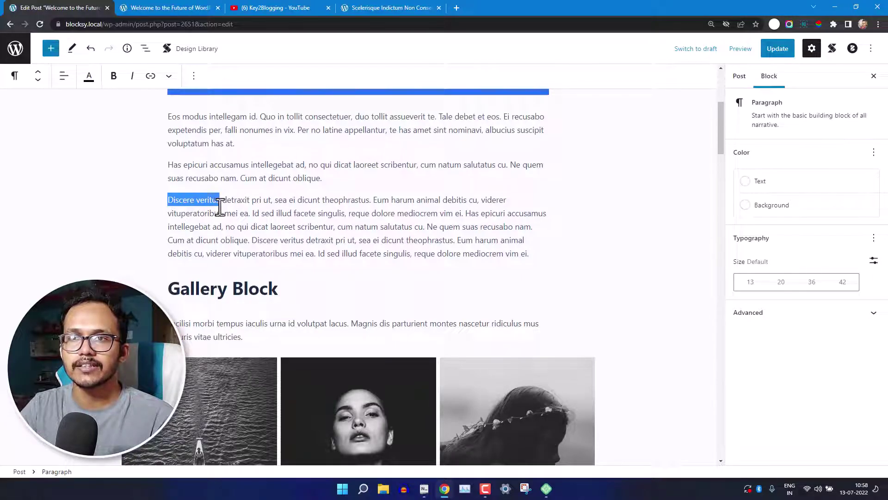
pyautogui.click(107, 77)
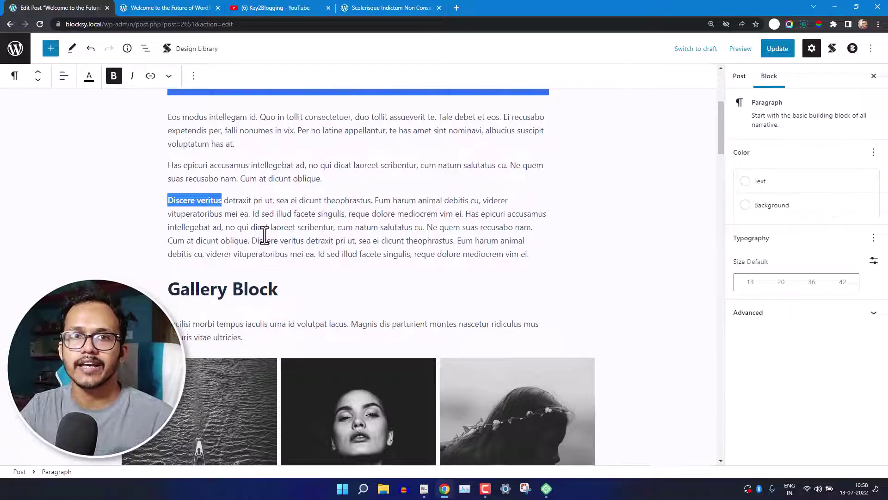
# - Enable Spotlight mode to focus on one block at a time
pyautogui.scroll(2, 262, 267)
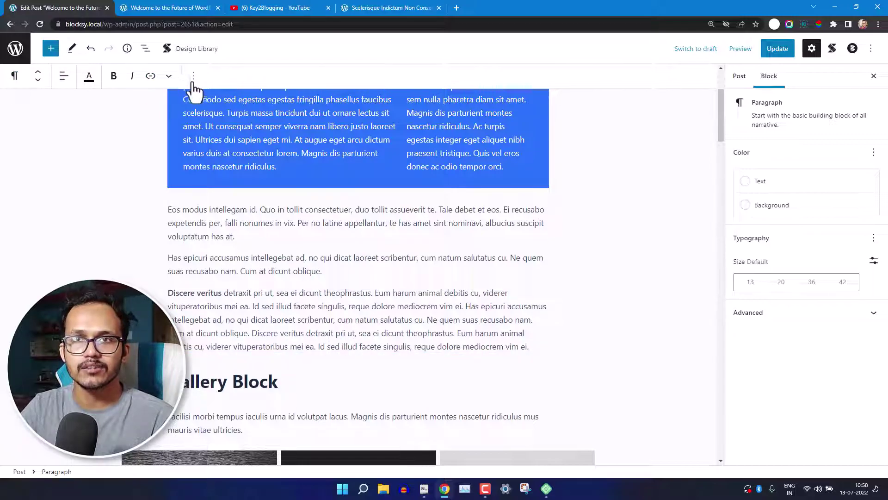
pyautogui.click(871, 49)
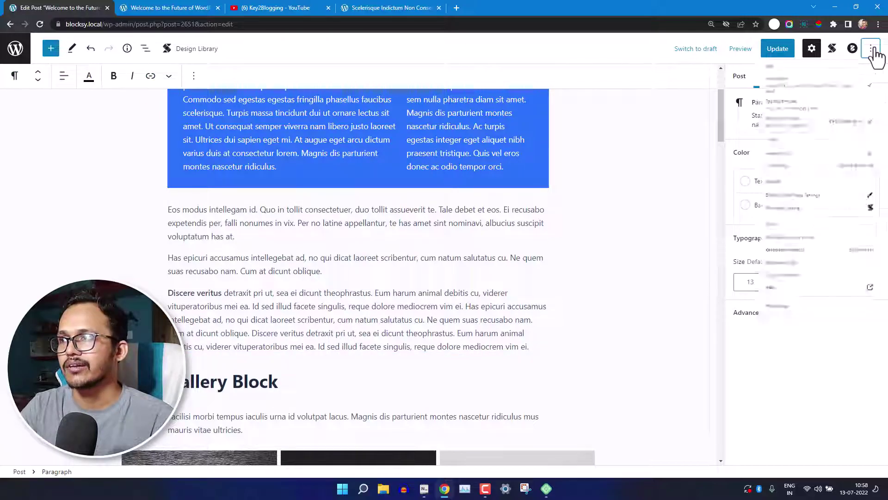
pyautogui.click(759, 133)
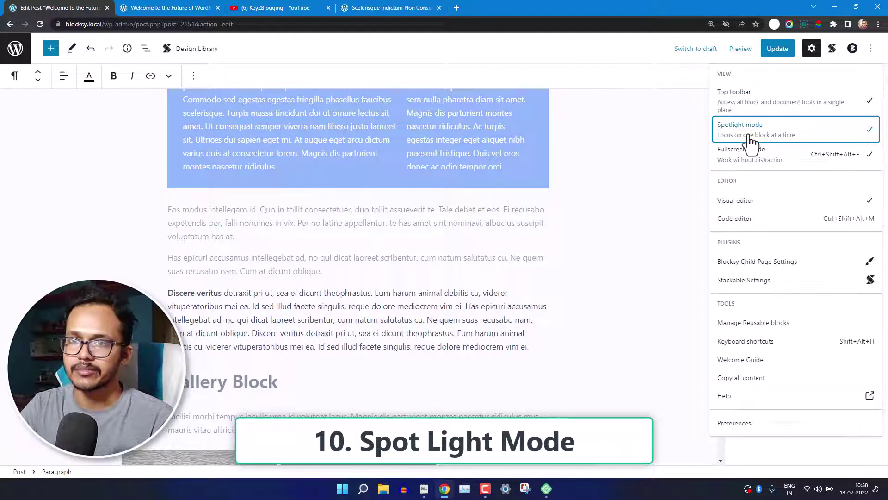
# - Select different paragraphs inside and below the blue row in turn to examine how Spotlight mode focuses each block
pyautogui.click(333, 260)
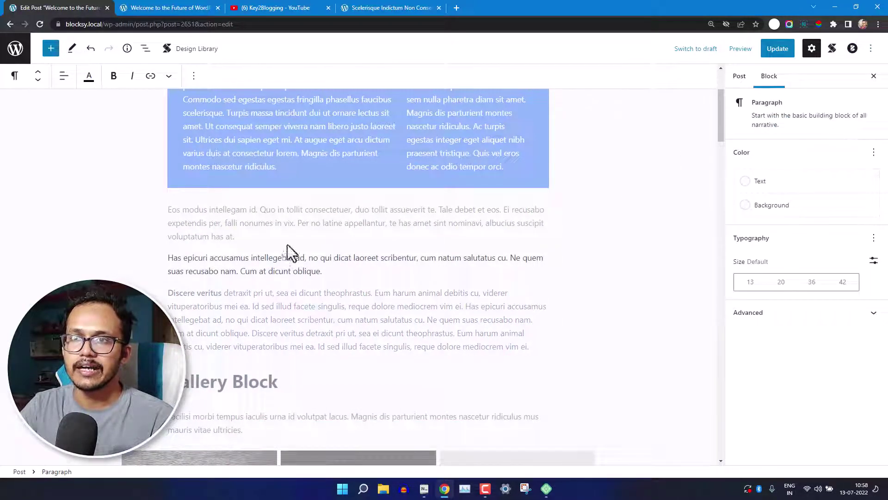
pyautogui.click(315, 220)
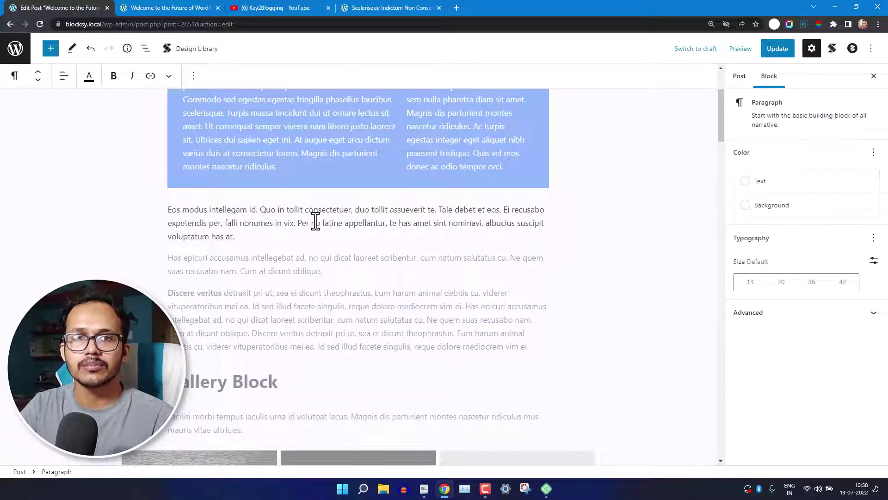
pyautogui.click(363, 191)
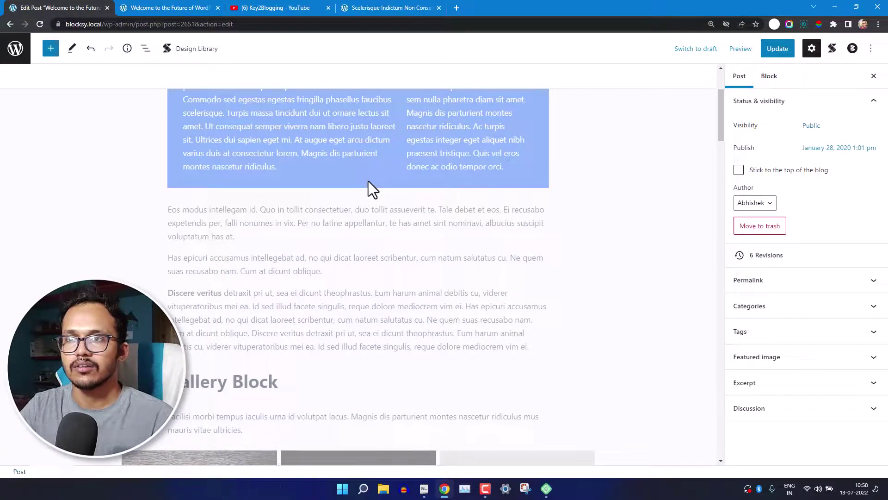
pyautogui.click(405, 176)
pyautogui.scroll(2, 360, 277)
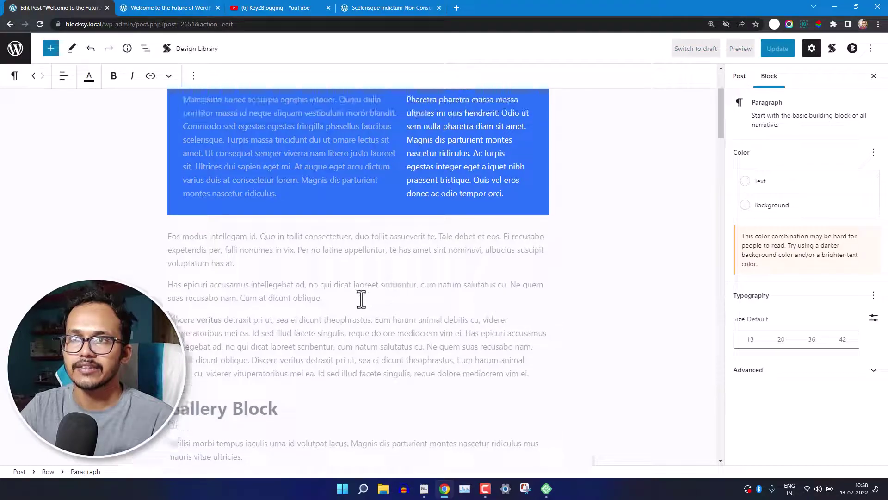
pyautogui.click(359, 238)
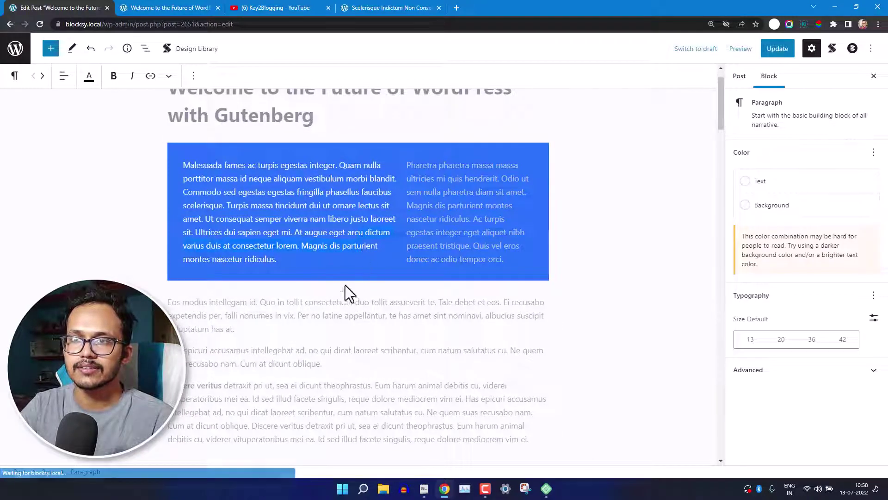
pyautogui.click(363, 307)
pyautogui.click(338, 349)
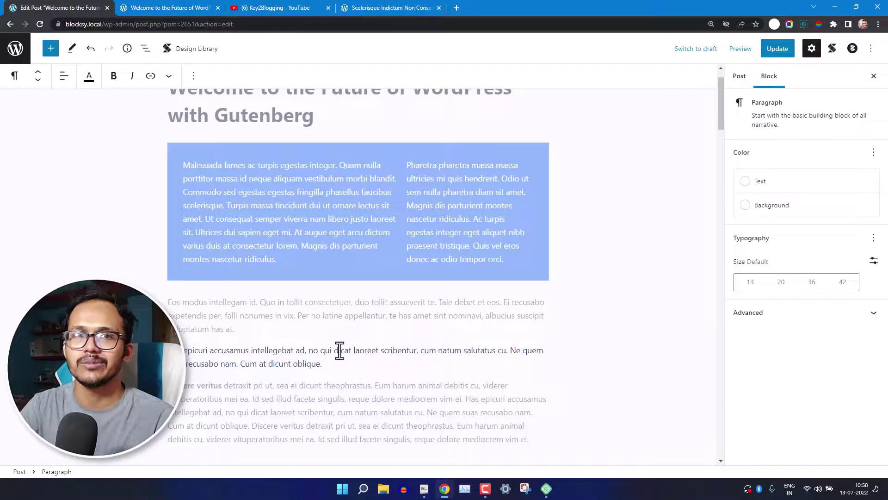
# - Turn off Spotlight mode and Fullscreen mode for the editor
pyautogui.click(872, 49)
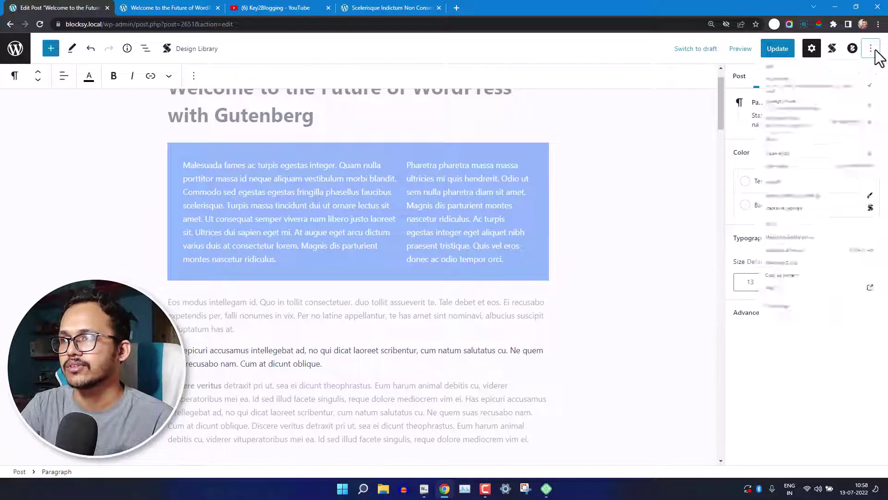
pyautogui.click(786, 132)
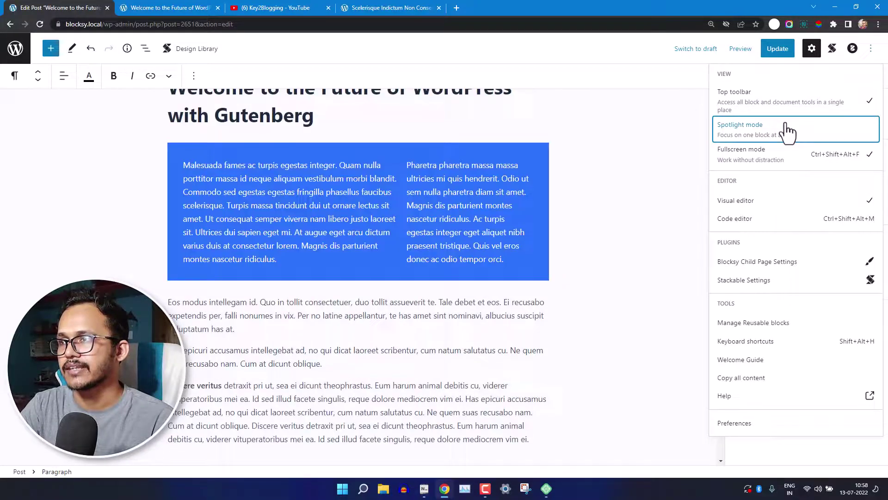
pyautogui.click(782, 155)
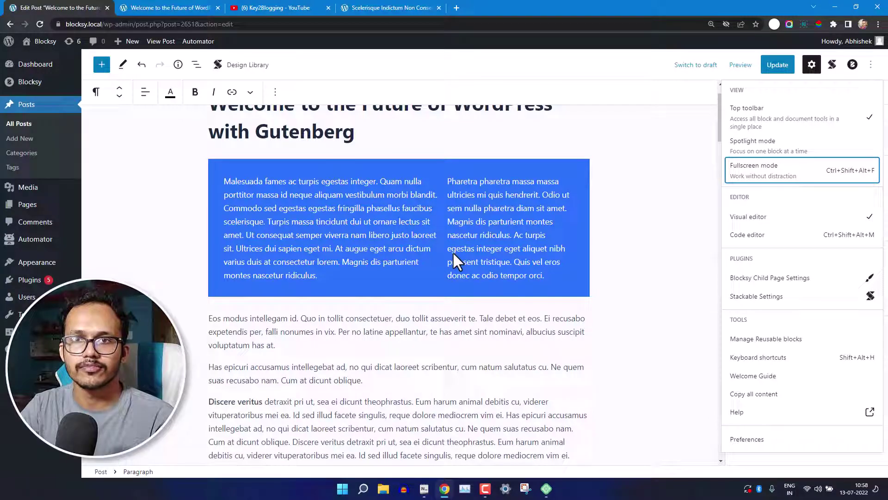
# - Open the Media library in a new browser tab and look at it without leaving the post editor
pyautogui.rightClick(31, 188)
pyautogui.click(49, 192)
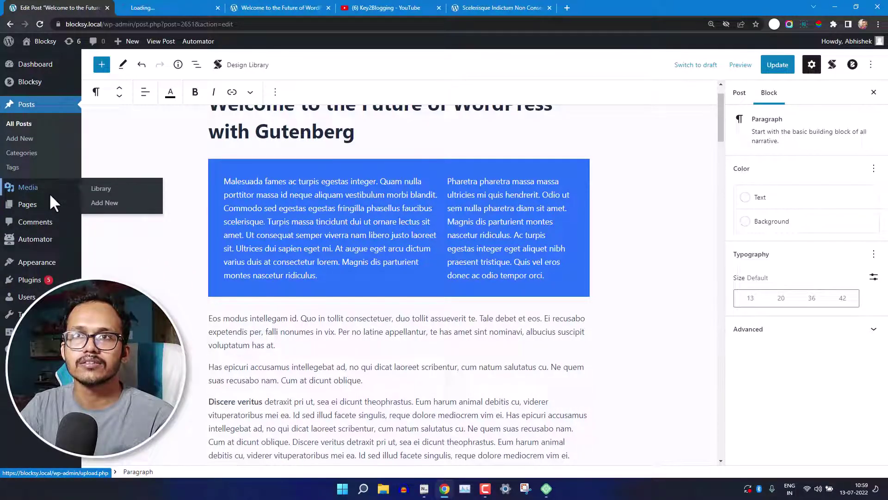
pyautogui.click(183, 8)
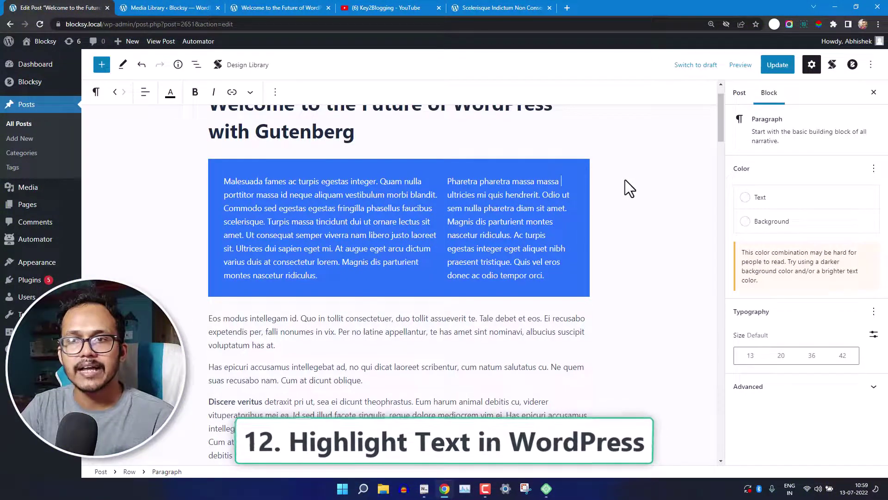
# - Highlight "Quo in tollit consectetuer, duo tollit assueverit te" in the first paragraph below the row with a custom yellow background
pyautogui.click(280, 344)
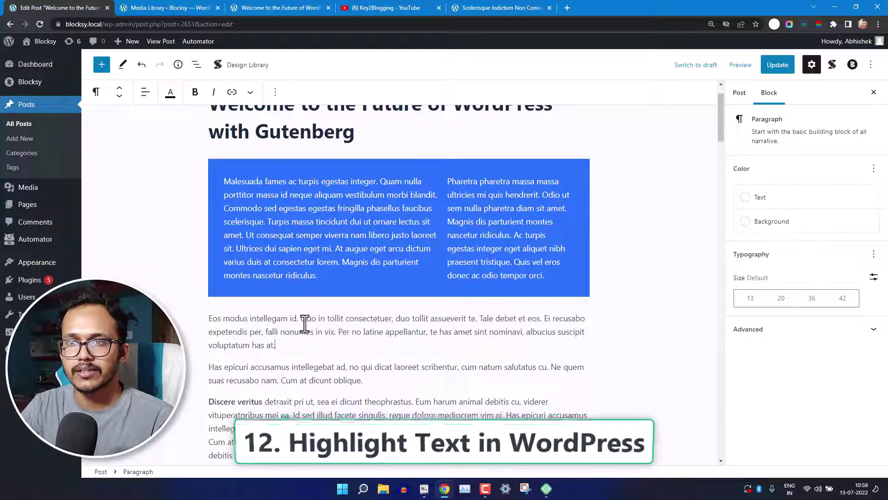
pyautogui.moveTo(337, 318); pyautogui.dragTo(481, 317)
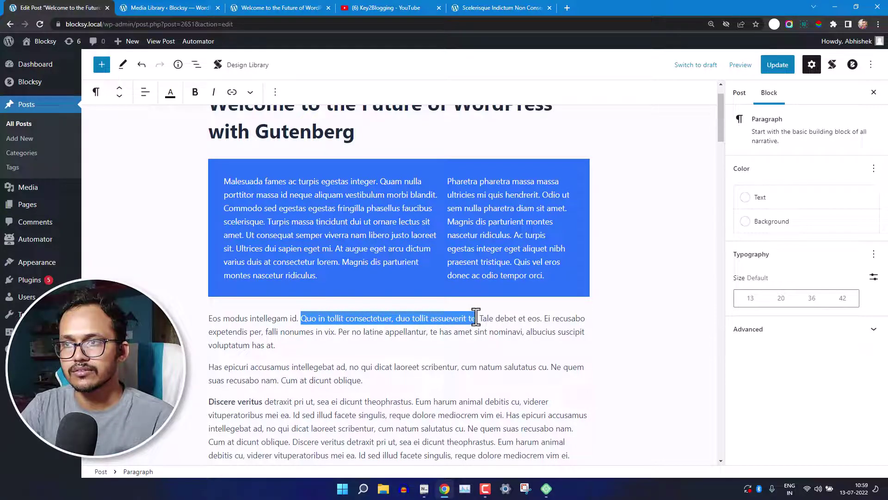
pyautogui.click(250, 95)
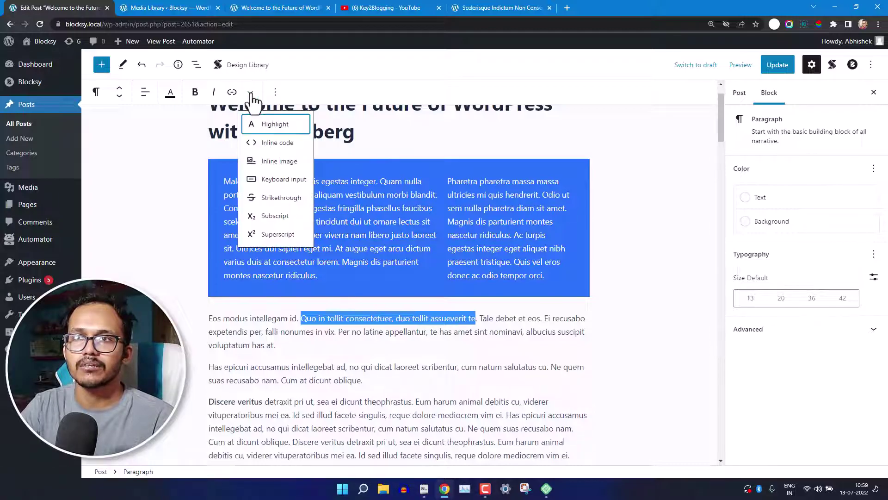
pyautogui.click(276, 125)
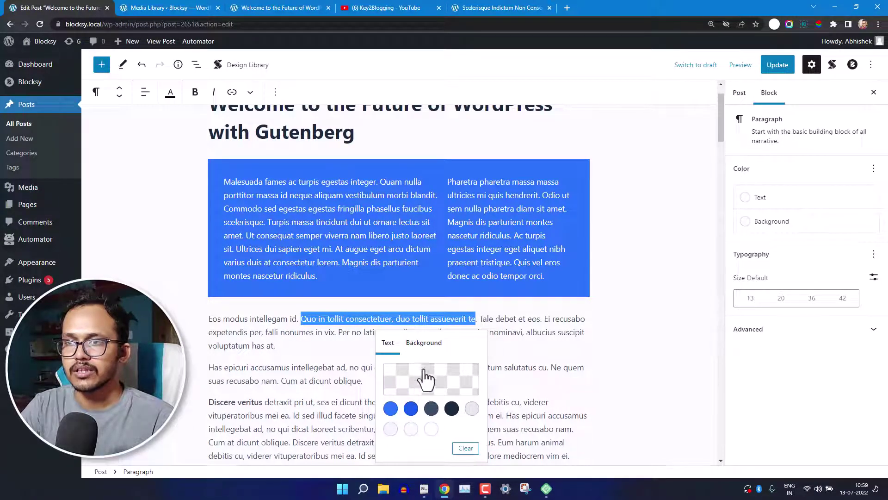
pyautogui.click(423, 344)
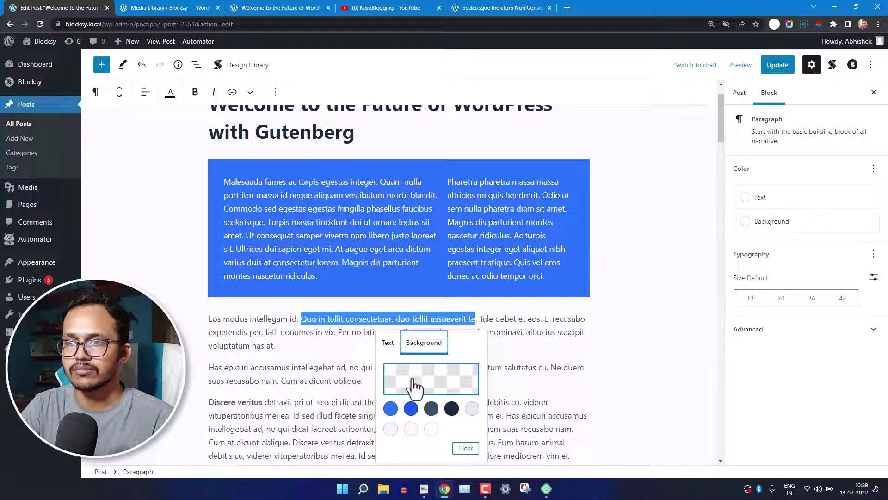
pyautogui.click(431, 377)
pyautogui.click(443, 318)
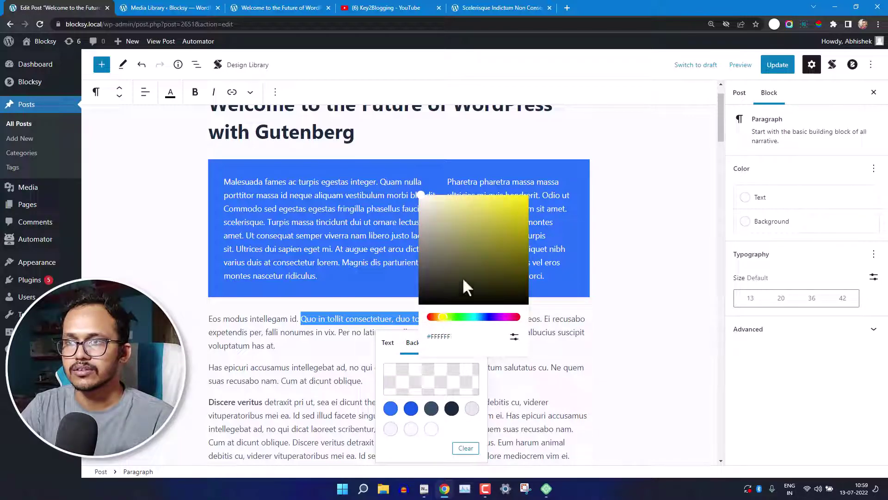
pyautogui.click(488, 198)
pyautogui.click(556, 366)
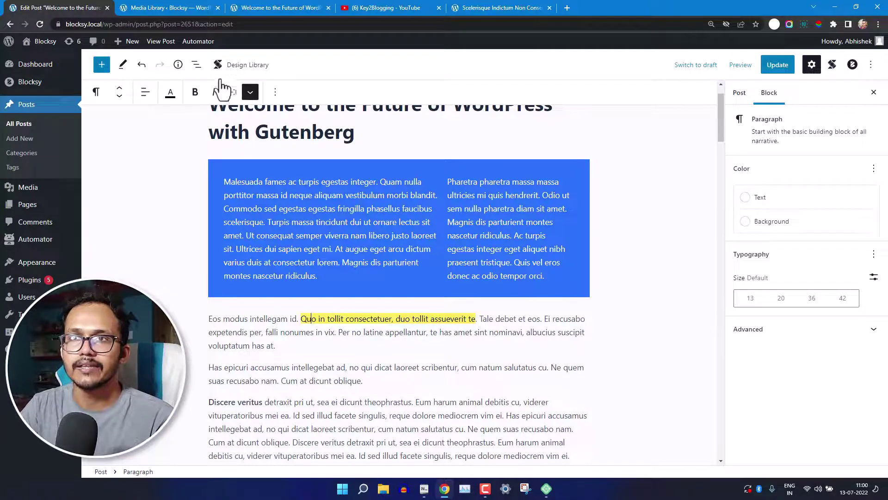
pyautogui.click(250, 92)
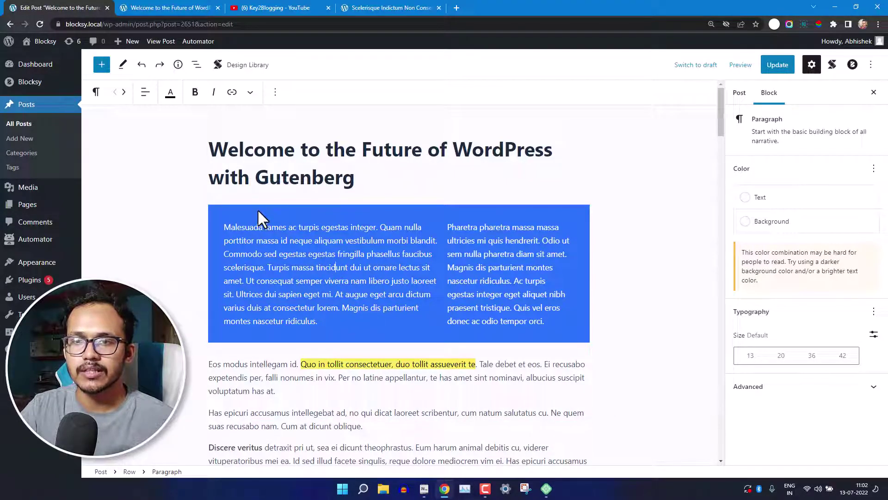
# - Save the whole blue row below the post title as a reusable block named "Grid table"
pyautogui.click(130, 472)
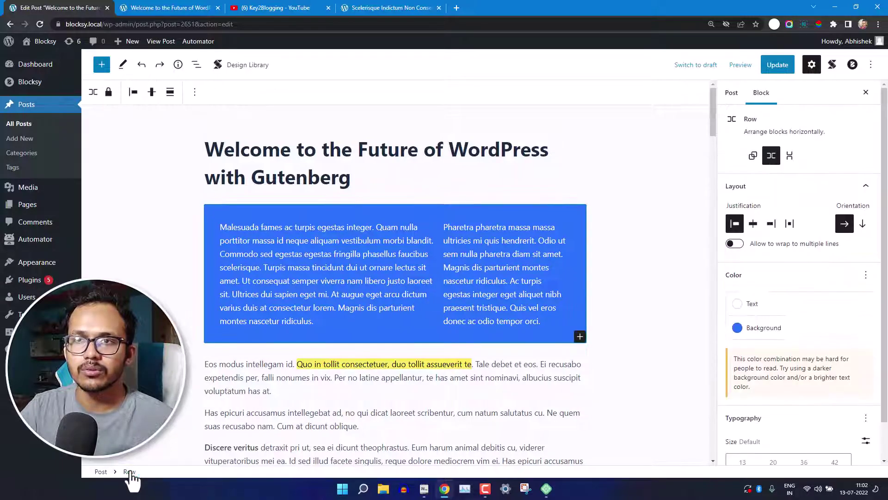
pyautogui.click(195, 92)
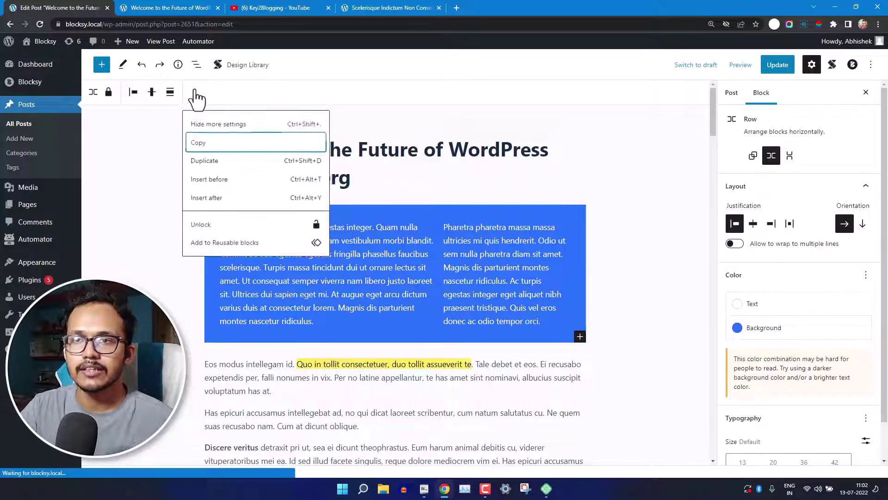
pyautogui.click(228, 244)
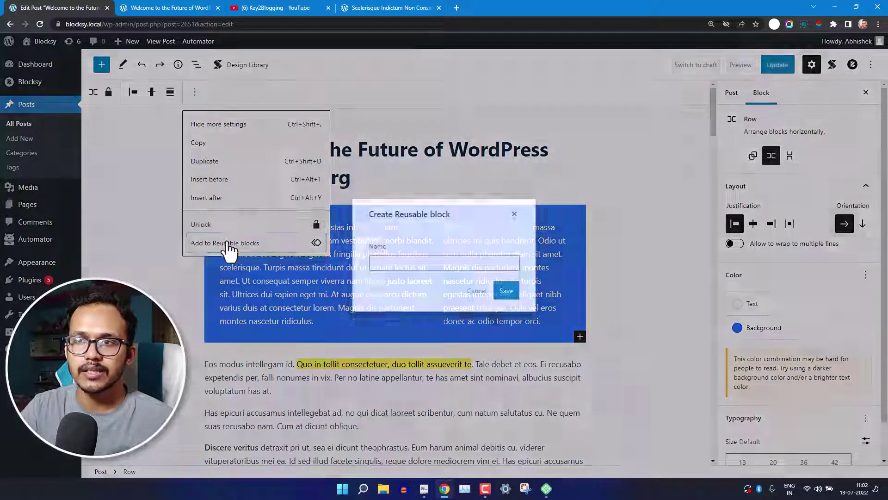
pyautogui.click(387, 264)
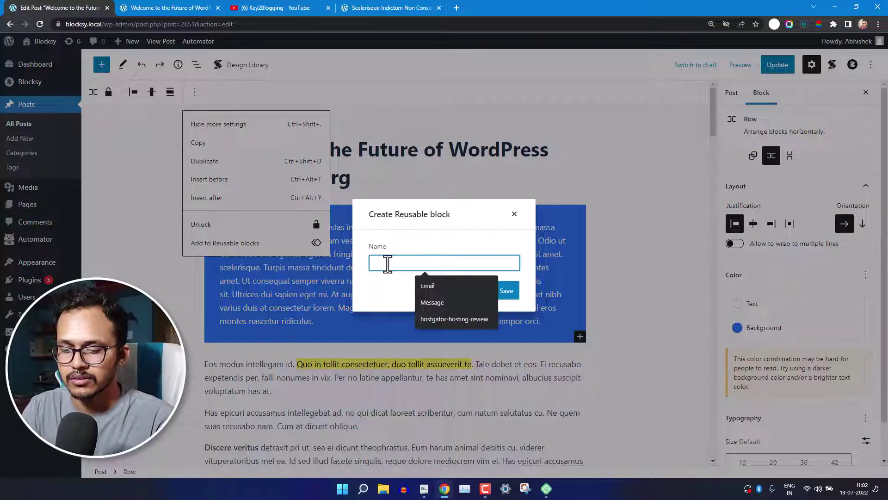
pyautogui.write('Ta')
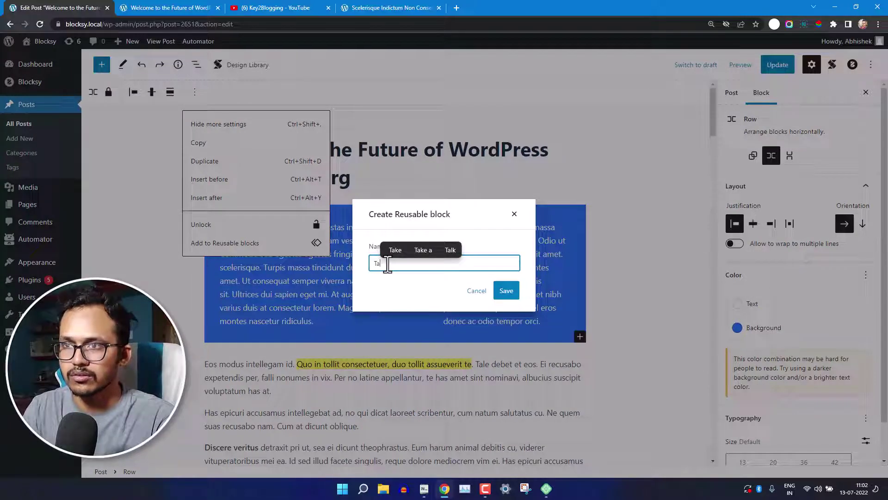
pyautogui.press('BackSpace')
pyautogui.press('BackSpace')
pyautogui.write('Grid tabe')
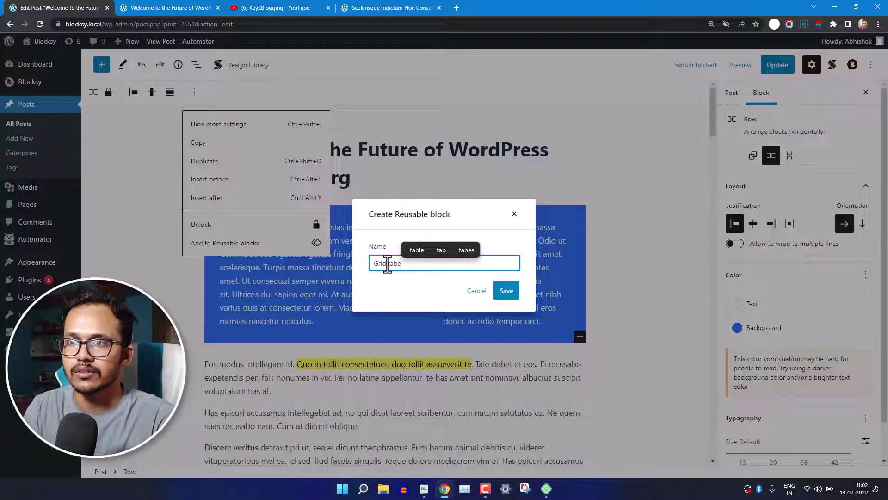
pyautogui.press('BackSpace')
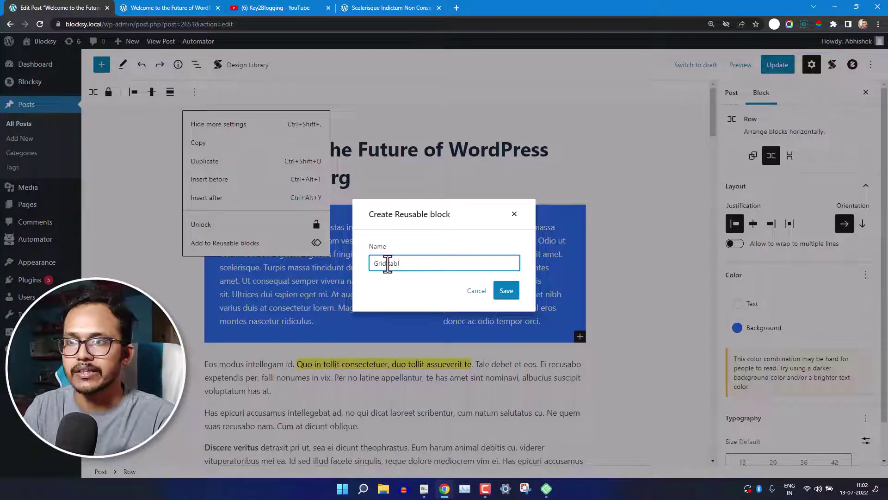
pyautogui.write('le')
pyautogui.click(506, 290)
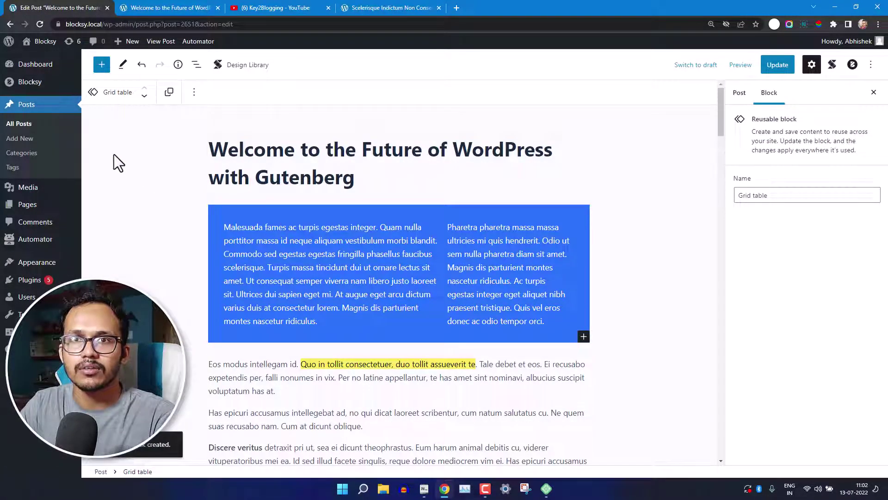
# - Open the list of all posts in a new browser tab and edit the post "Scelerisque Indictum Non Consectetur Aerat Namin Turpis"
pyautogui.rightClick(25, 124)
pyautogui.click(48, 131)
pyautogui.click(162, 7)
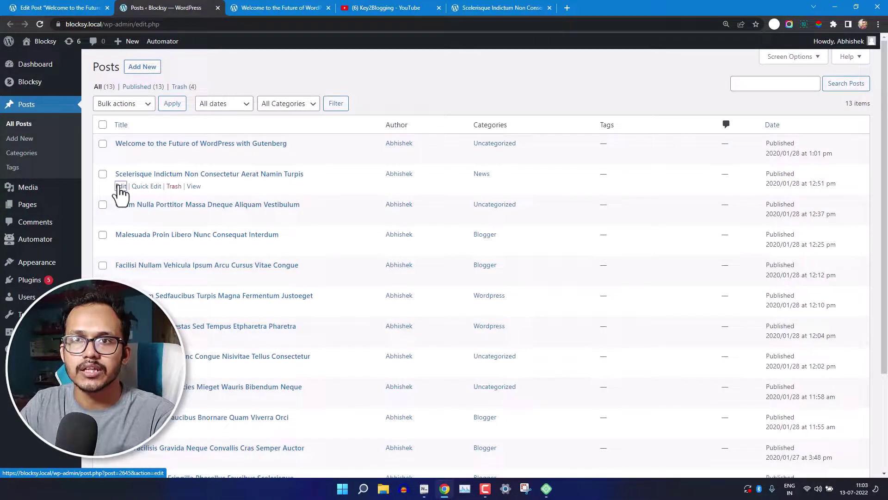
pyautogui.click(120, 186)
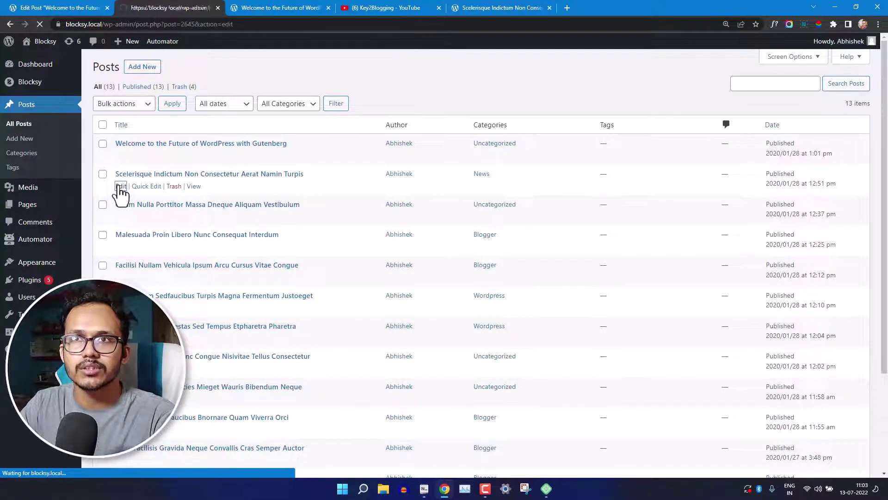
# - Insert the "Grid table" reusable block between the title and the first paragraph of this post
pyautogui.click(398, 182)
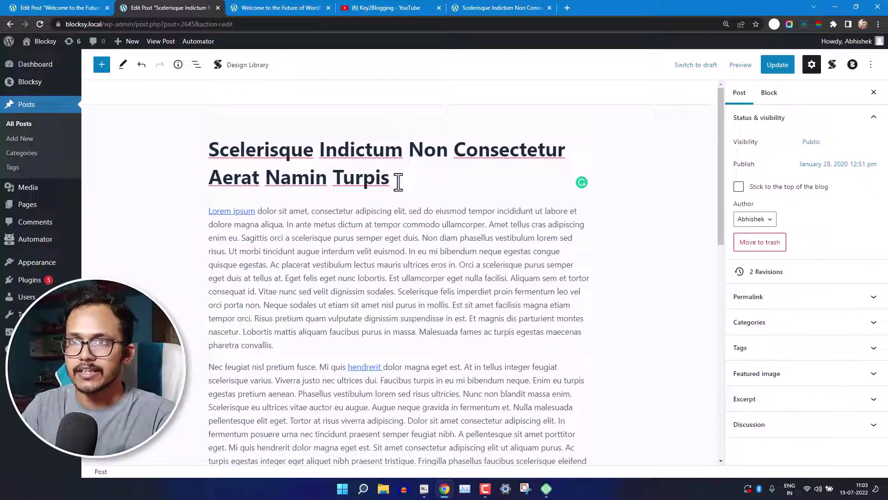
pyautogui.press('Return')
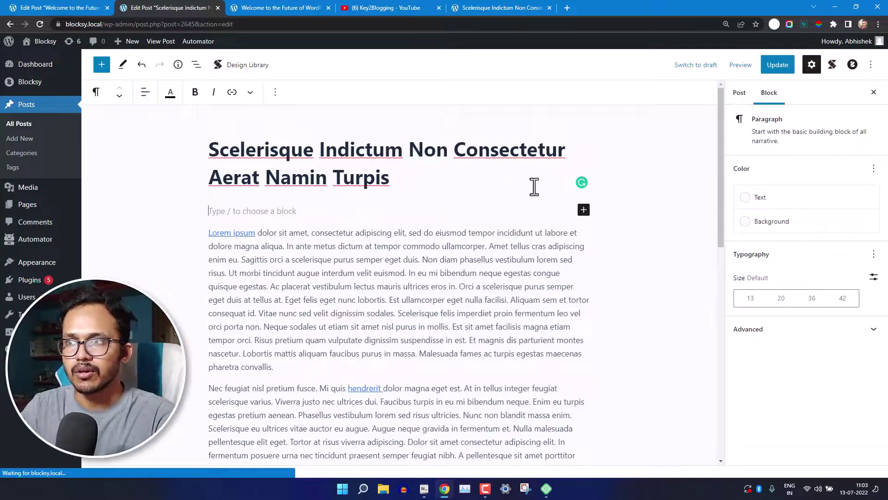
pyautogui.click(583, 210)
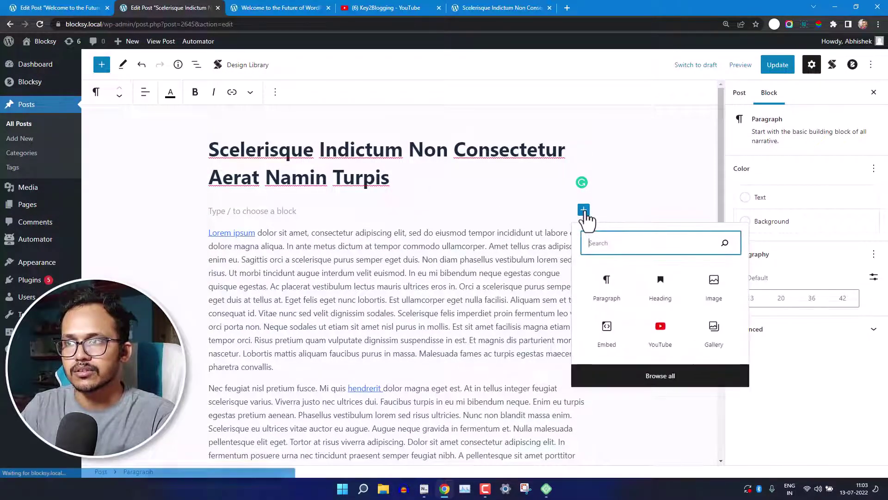
pyautogui.click(662, 384)
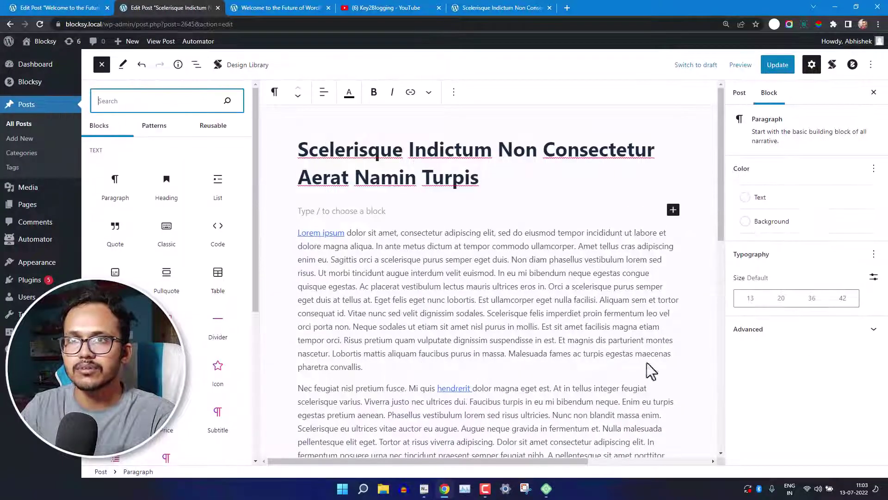
pyautogui.click(208, 127)
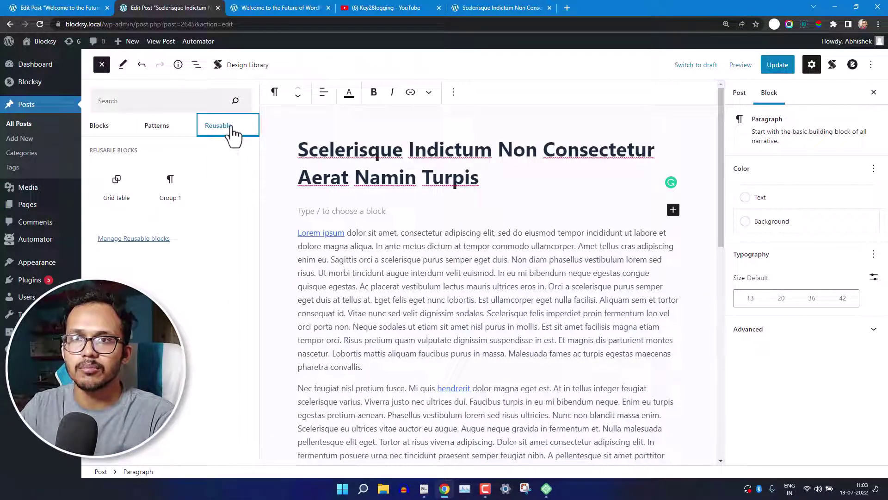
pyautogui.click(118, 182)
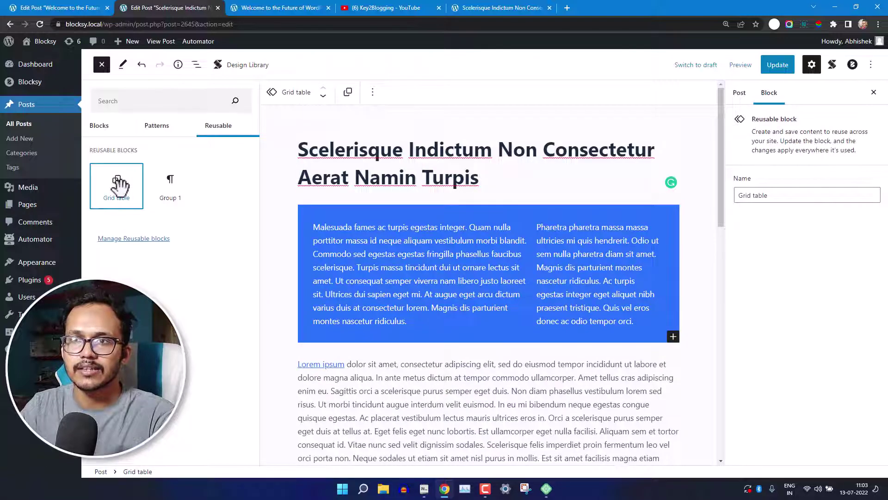
pyautogui.click(270, 131)
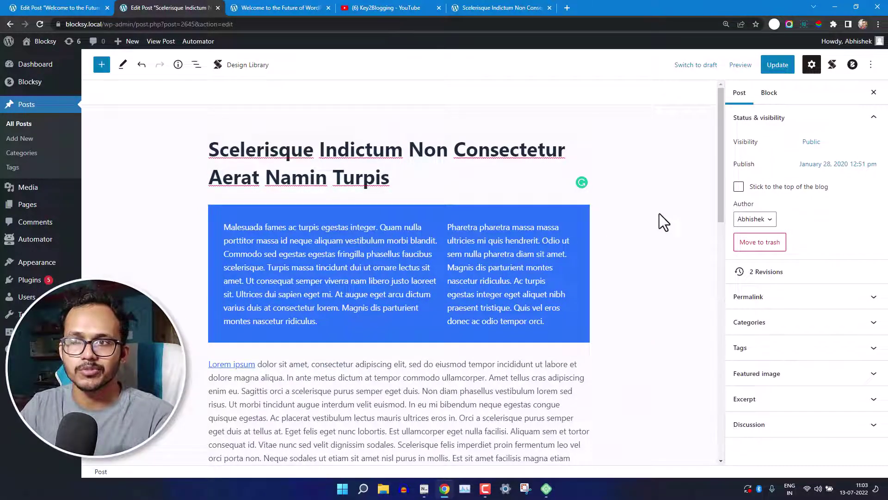
# - Convert the inserted "Grid table" reusable block to regular blocks
pyautogui.click(546, 210)
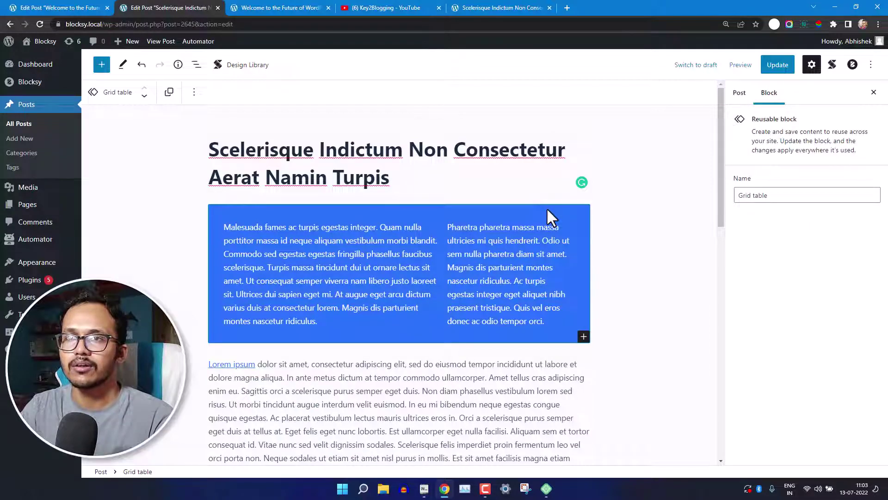
pyautogui.click(194, 92)
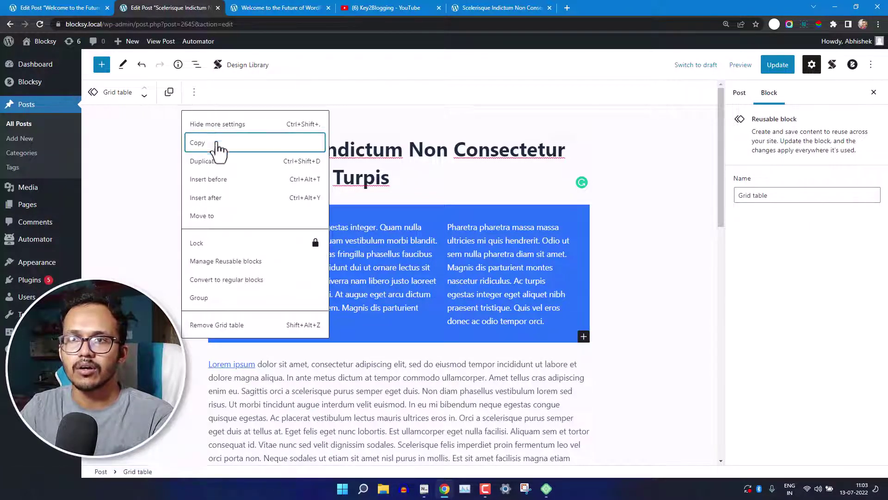
pyautogui.click(228, 279)
# - Remove the "Pharetra pharetra massa" paragraph from the blue row and compare with the Grid table block in the original post
pyautogui.click(459, 242)
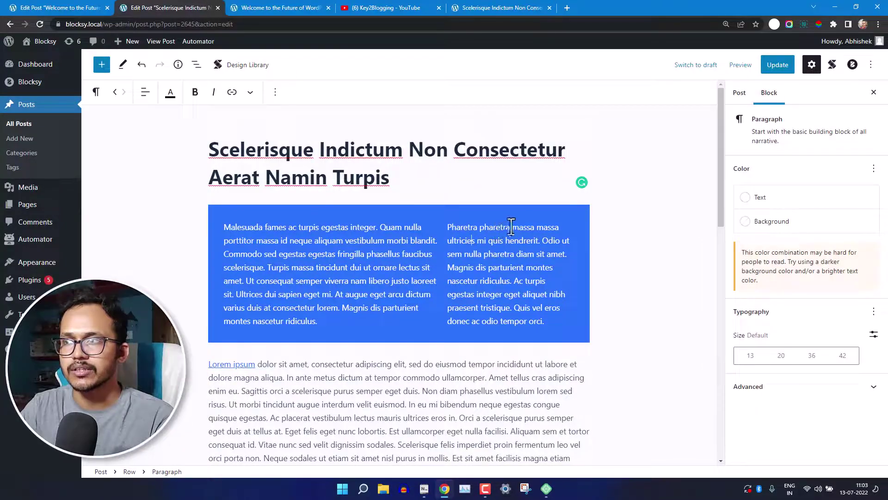
pyautogui.click(275, 93)
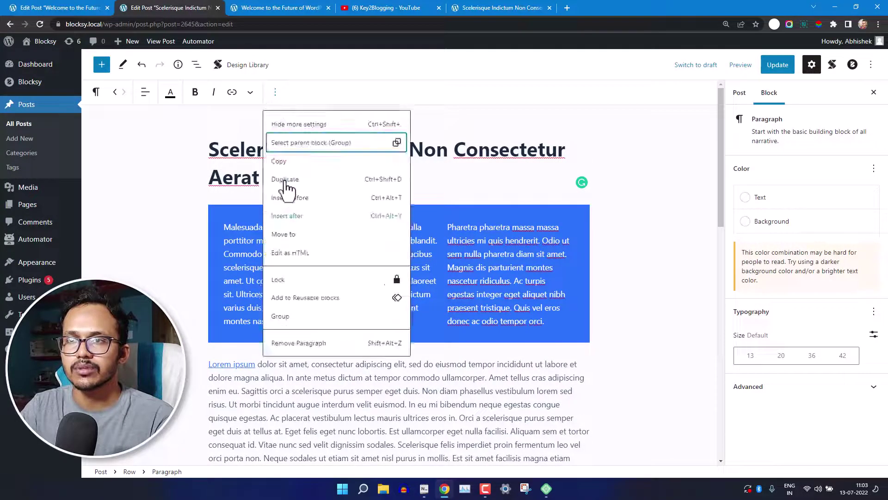
pyautogui.click(308, 341)
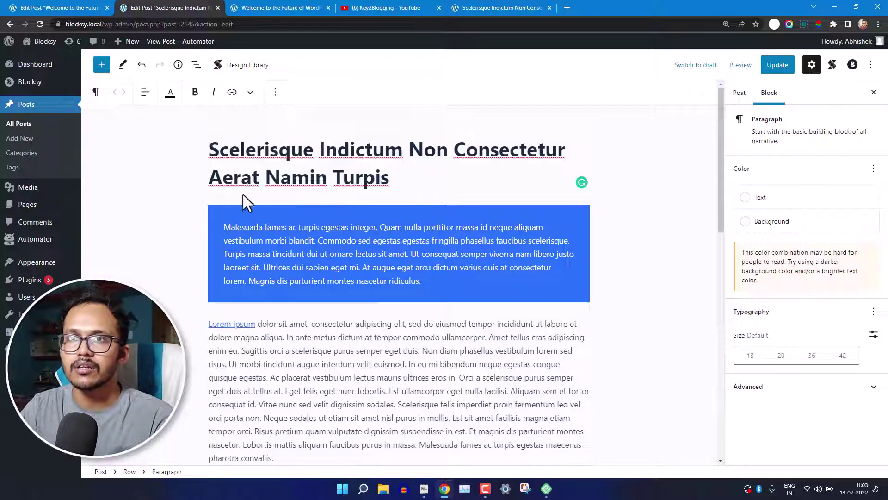
pyautogui.click(55, 8)
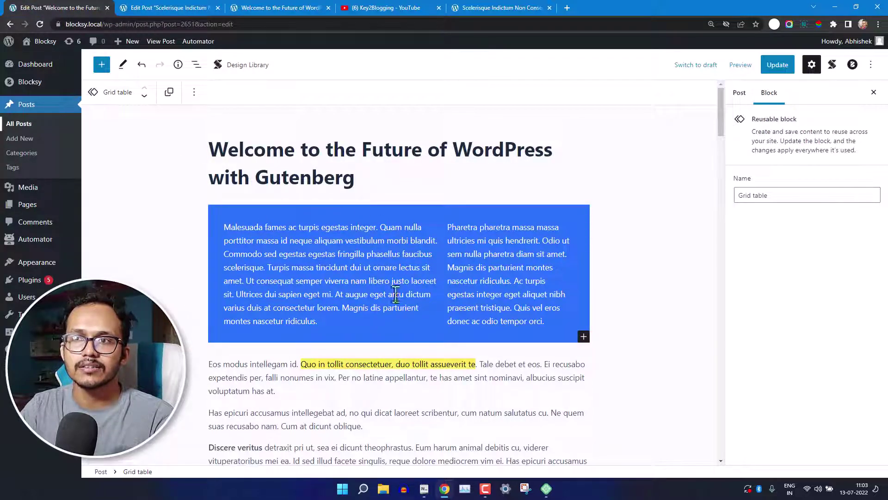
pyautogui.click(139, 8)
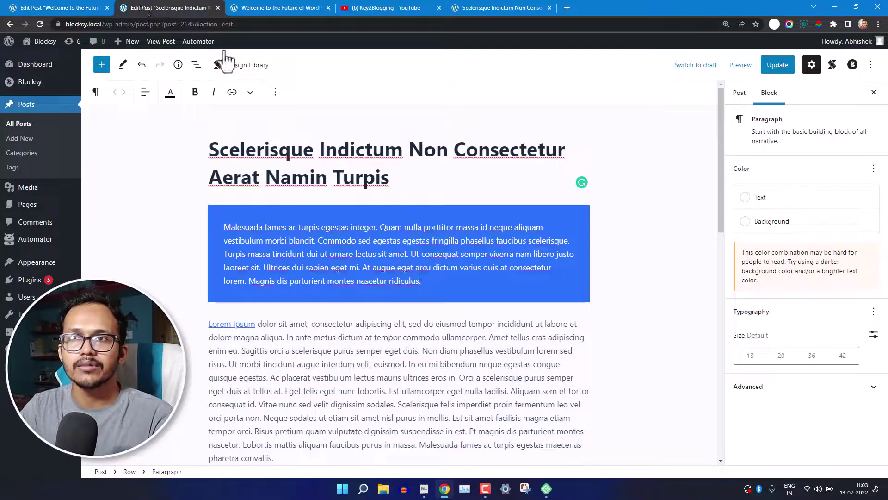
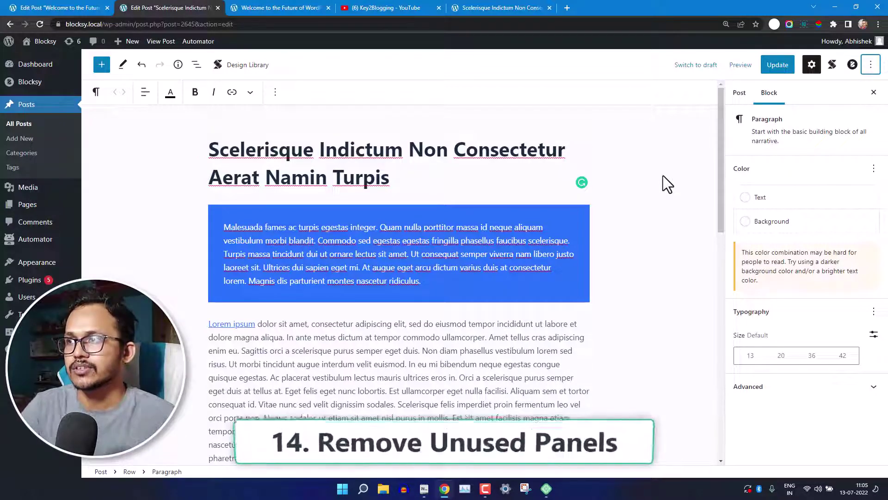
# - Examine the Excerpt, Discussion and Tags sections in the post's settings by expanding and collapsing them
pyautogui.click(740, 95)
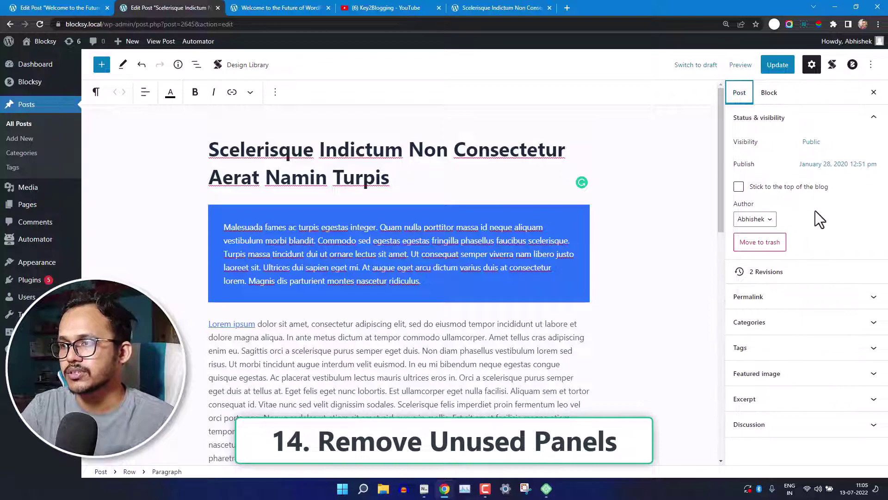
pyautogui.click(788, 402)
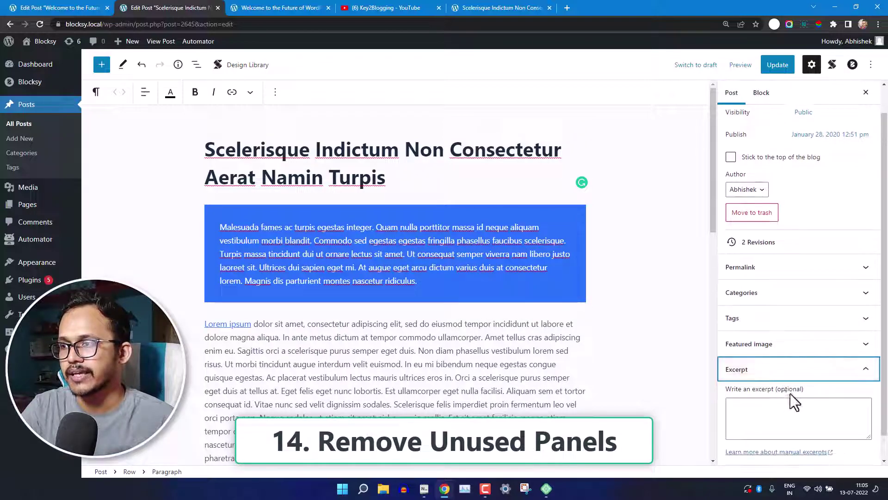
pyautogui.click(771, 374)
pyautogui.click(771, 431)
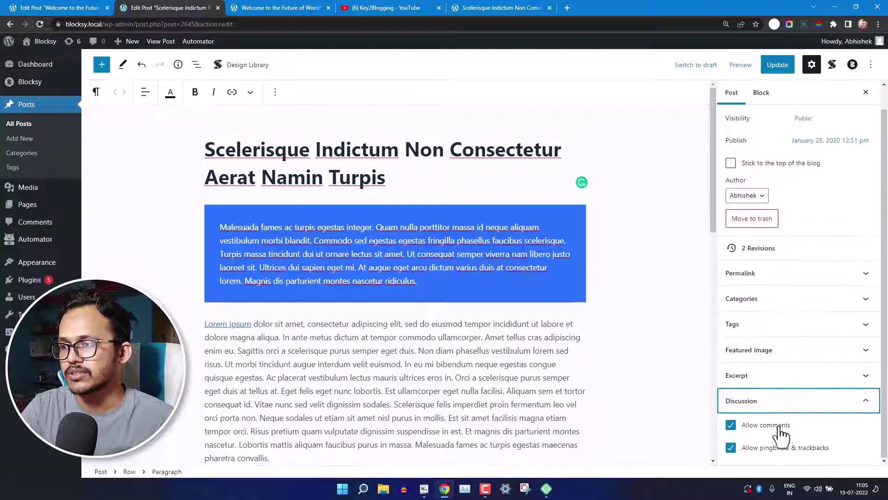
pyautogui.click(792, 334)
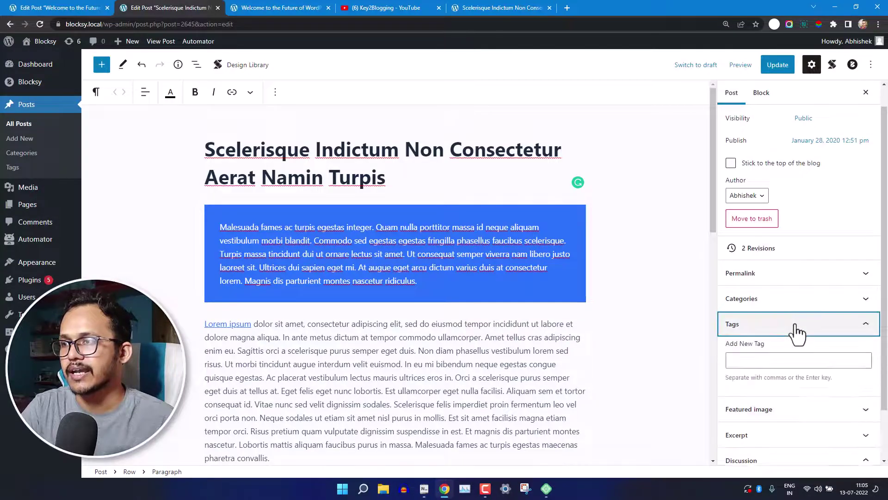
pyautogui.click(793, 333)
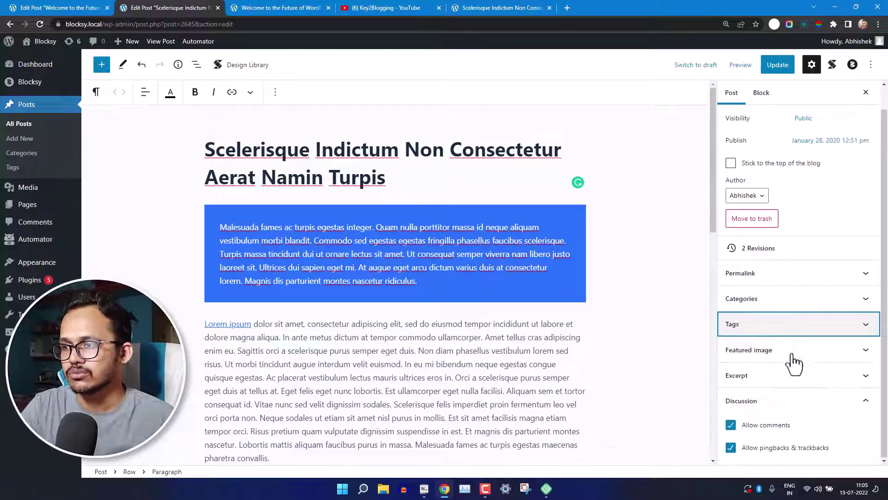
pyautogui.click(780, 406)
pyautogui.click(777, 405)
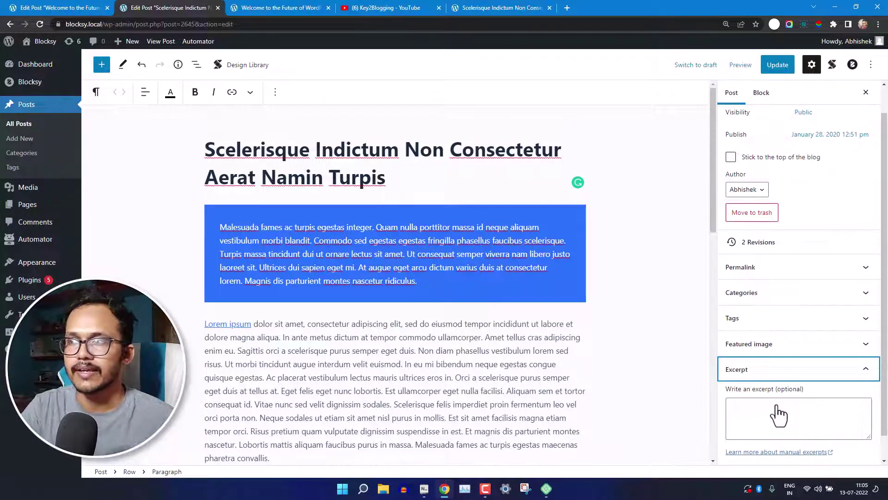
# - Turn off the Discussion, Excerpt, Tags and Template panels in the editor's document settings preferences
pyautogui.click(872, 65)
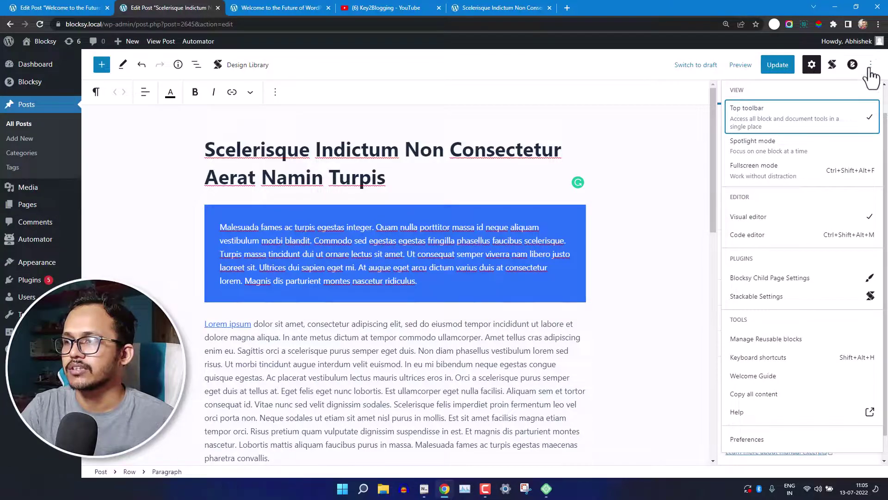
pyautogui.click(748, 438)
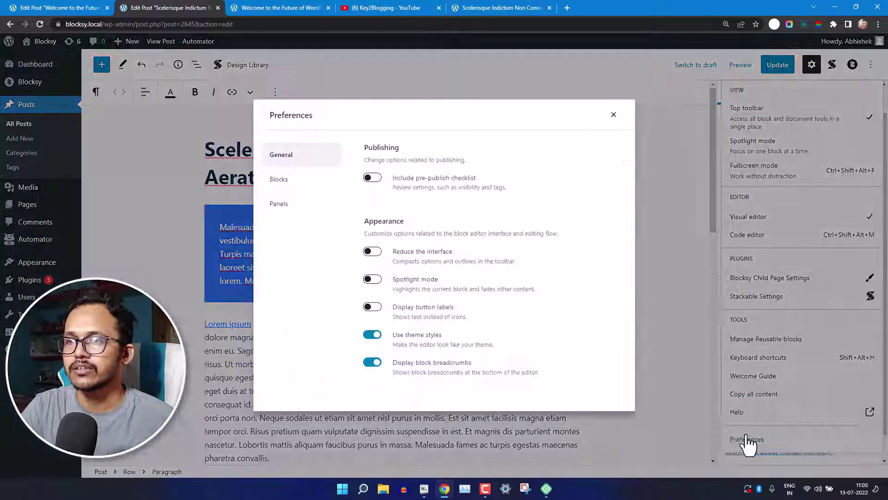
pyautogui.click(291, 210)
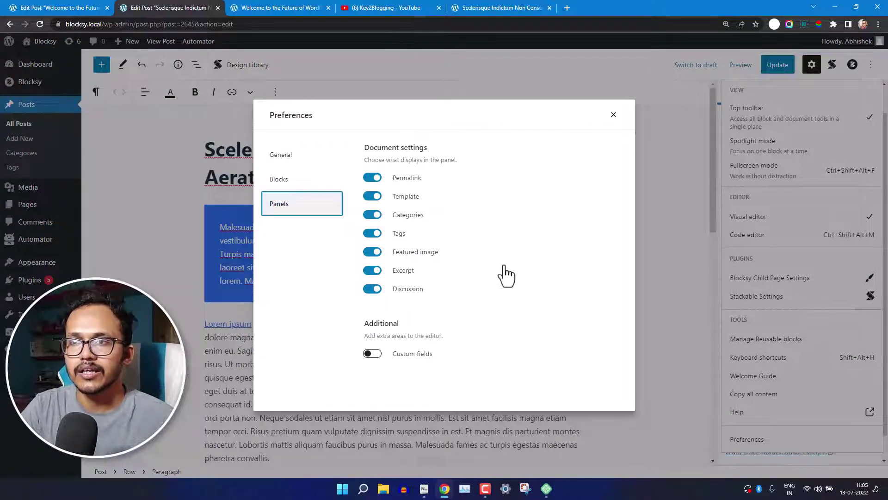
pyautogui.click(373, 291)
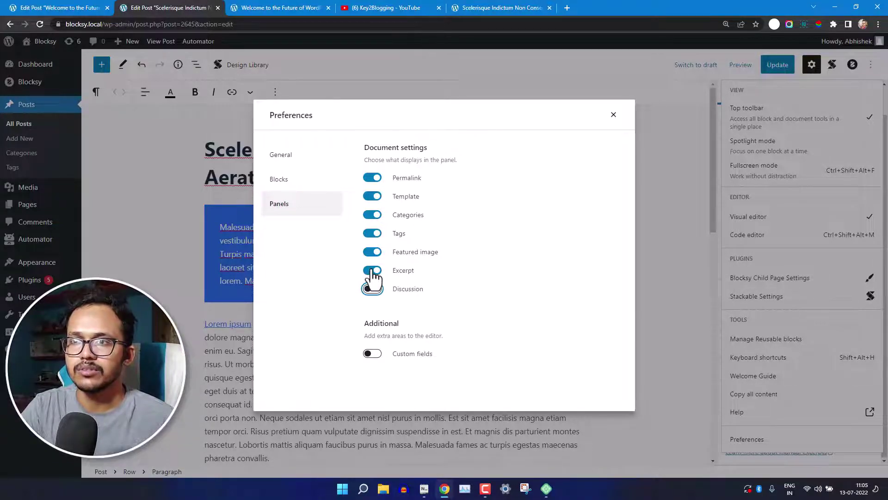
pyautogui.click(373, 273)
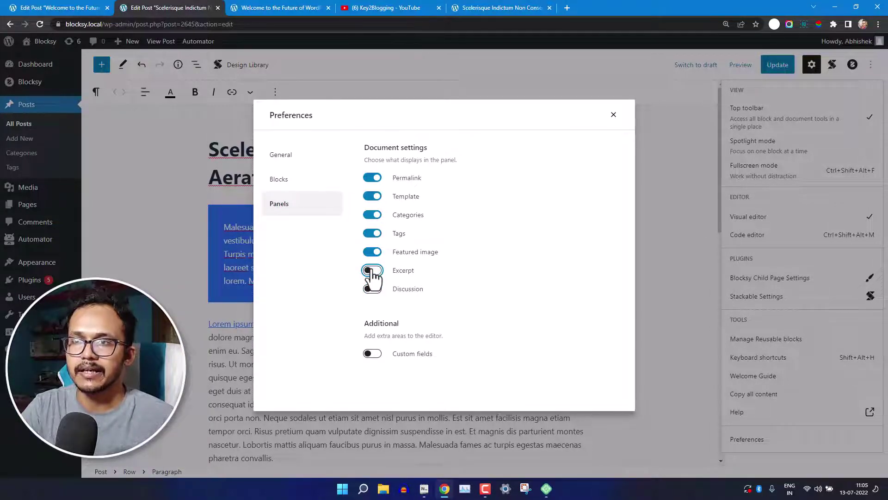
pyautogui.click(376, 234)
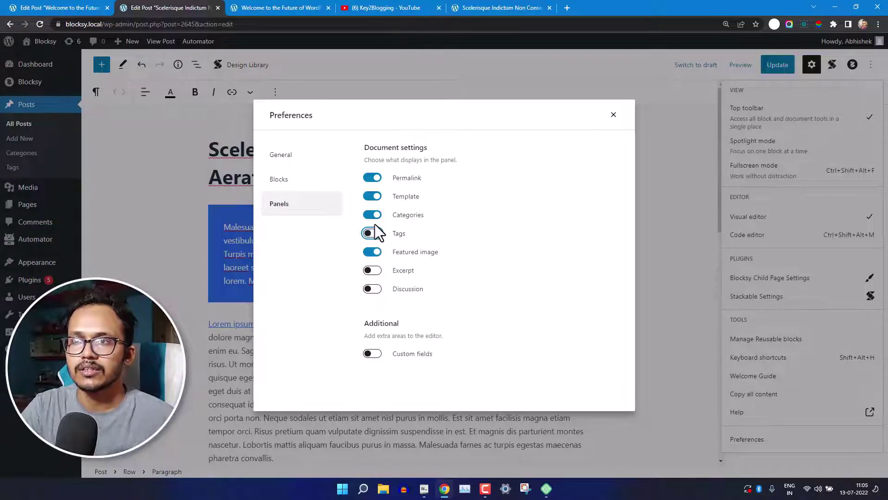
pyautogui.click(375, 197)
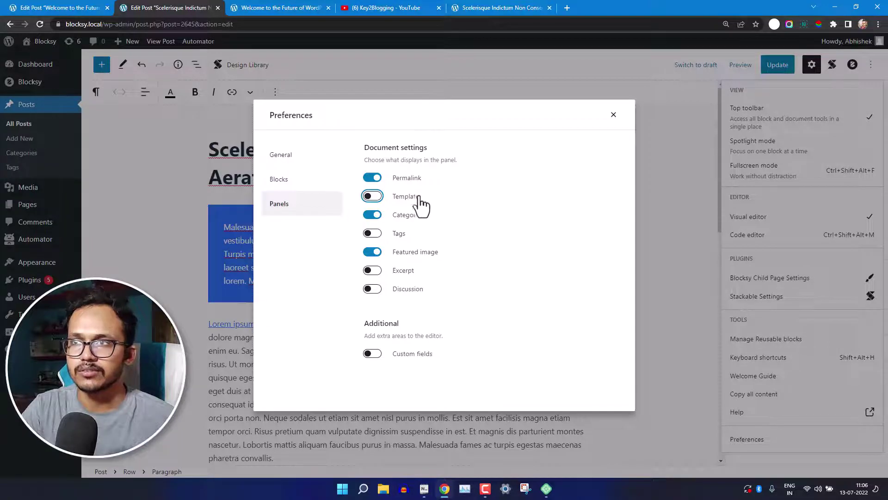
pyautogui.click(614, 116)
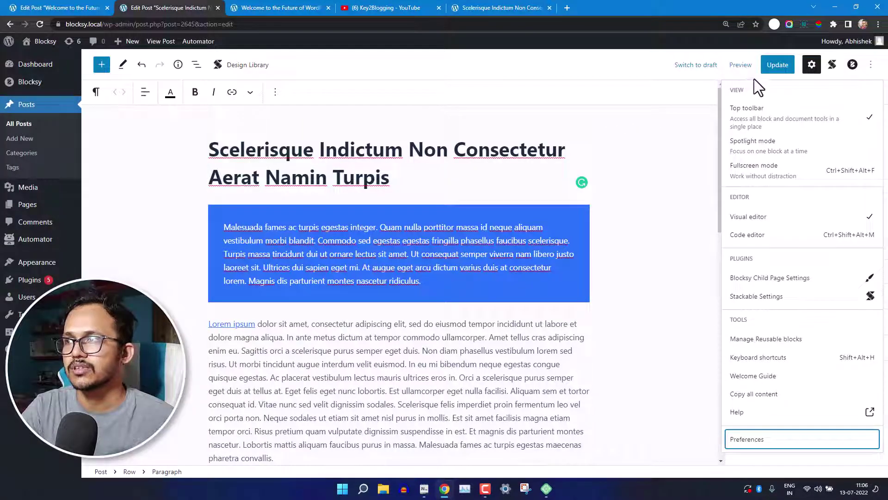
# - Reopen the settings sidebar and view the post's remaining settings sections
pyautogui.click(811, 66)
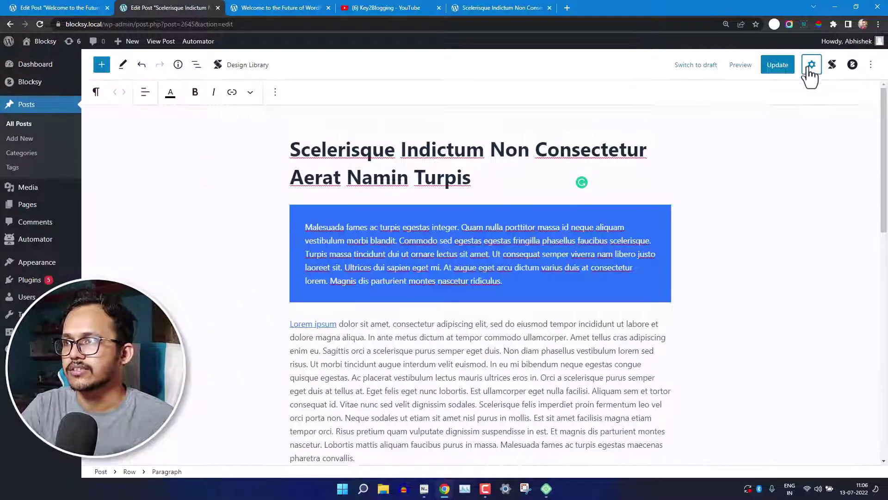
pyautogui.click(811, 66)
pyautogui.click(741, 94)
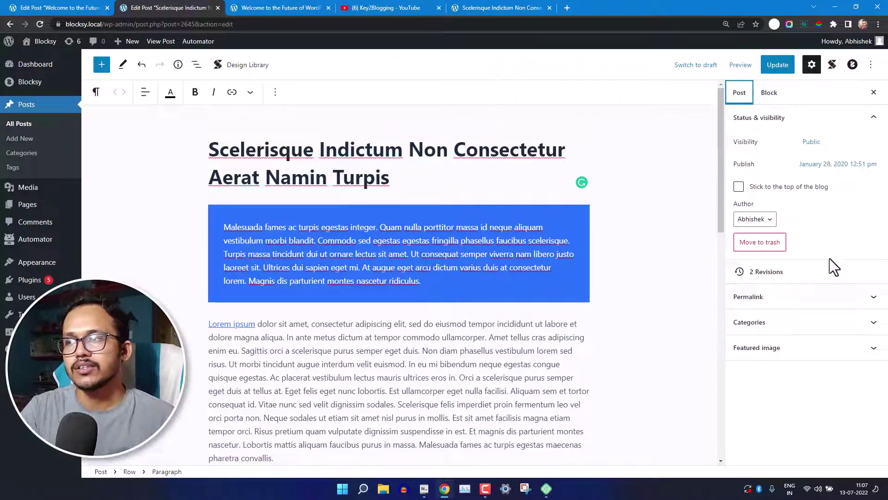